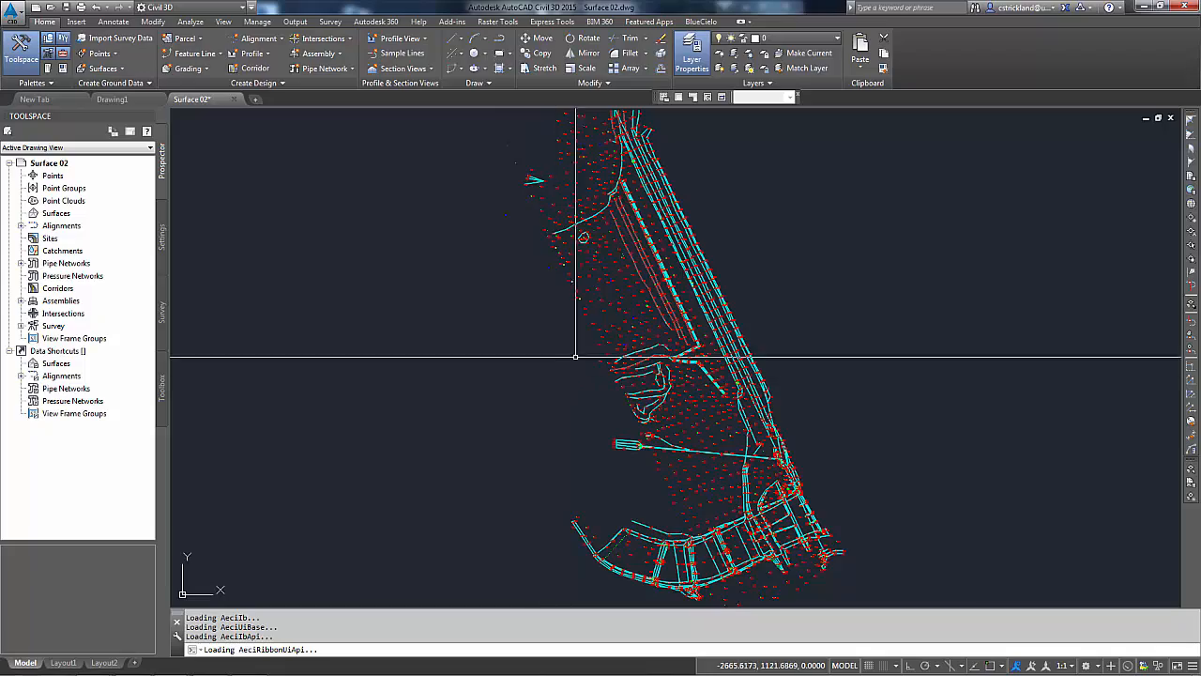
# Step: Zoom and pan into the survey data to examine an individual point elevation label
pyautogui.scroll(6, 622, 327)
pyautogui.scroll(-6, 603, 423)
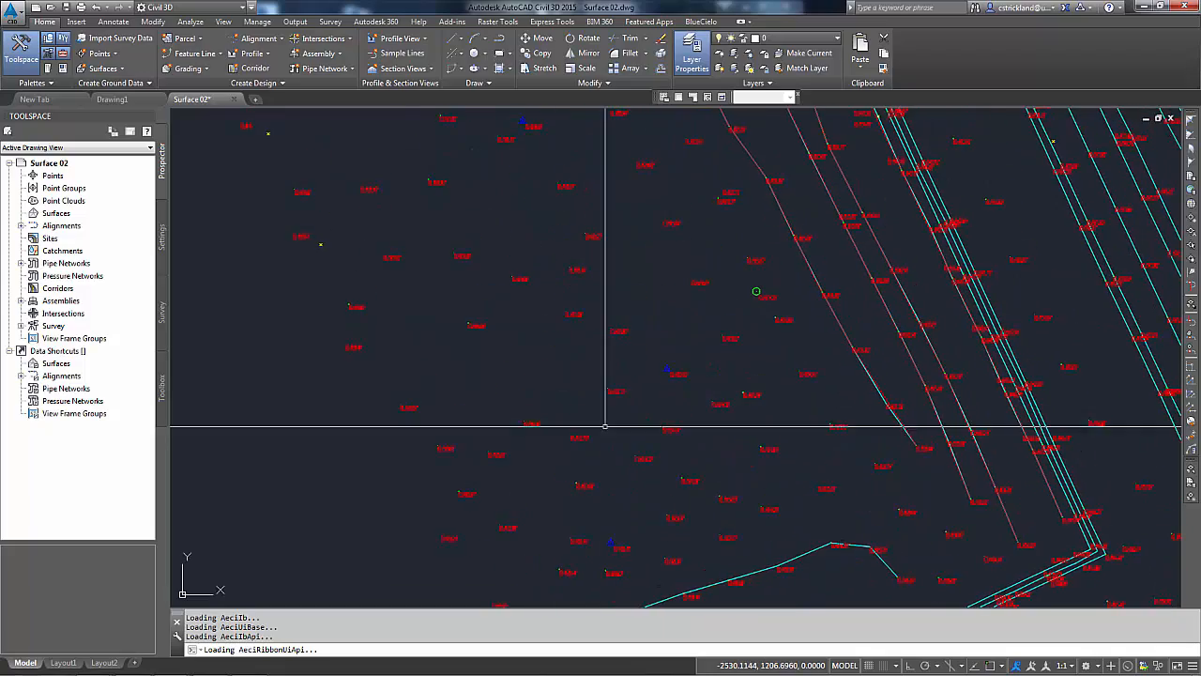
pyautogui.moveTo(632, 448); pyautogui.dragTo(628, 224, button='middle')
pyautogui.moveTo(716, 375); pyautogui.dragTo(694, 223, button='middle')
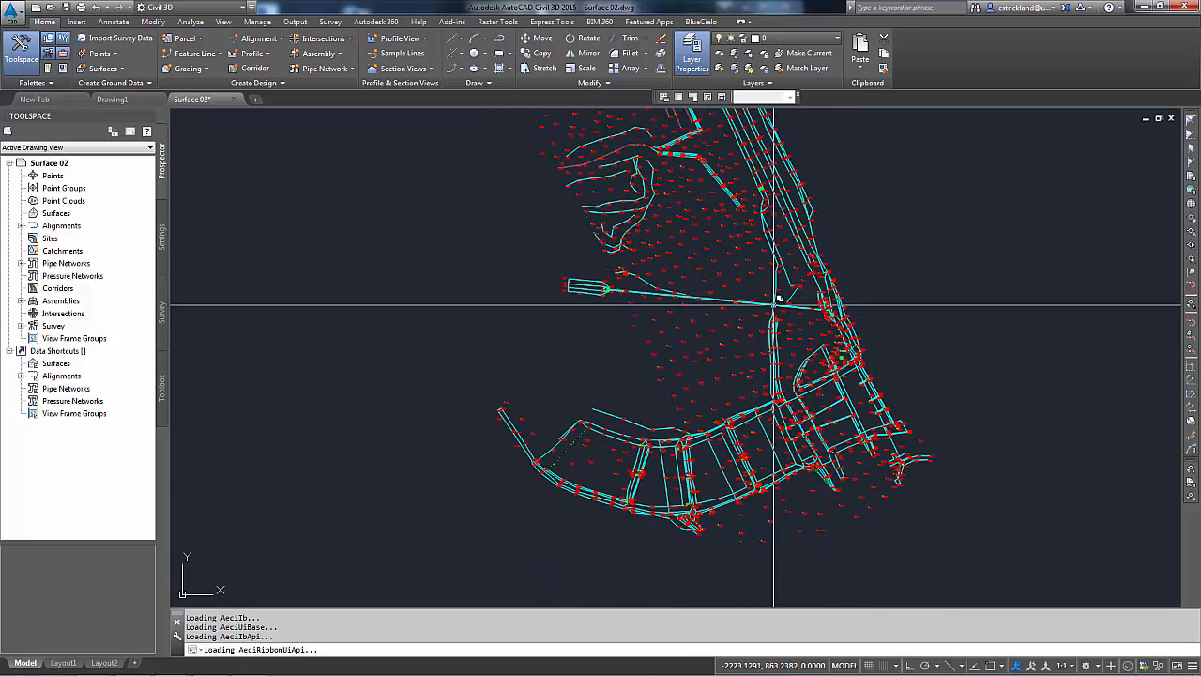
pyautogui.moveTo(692, 303); pyautogui.dragTo(692, 490, button='middle')
pyautogui.scroll(8, 682, 408)
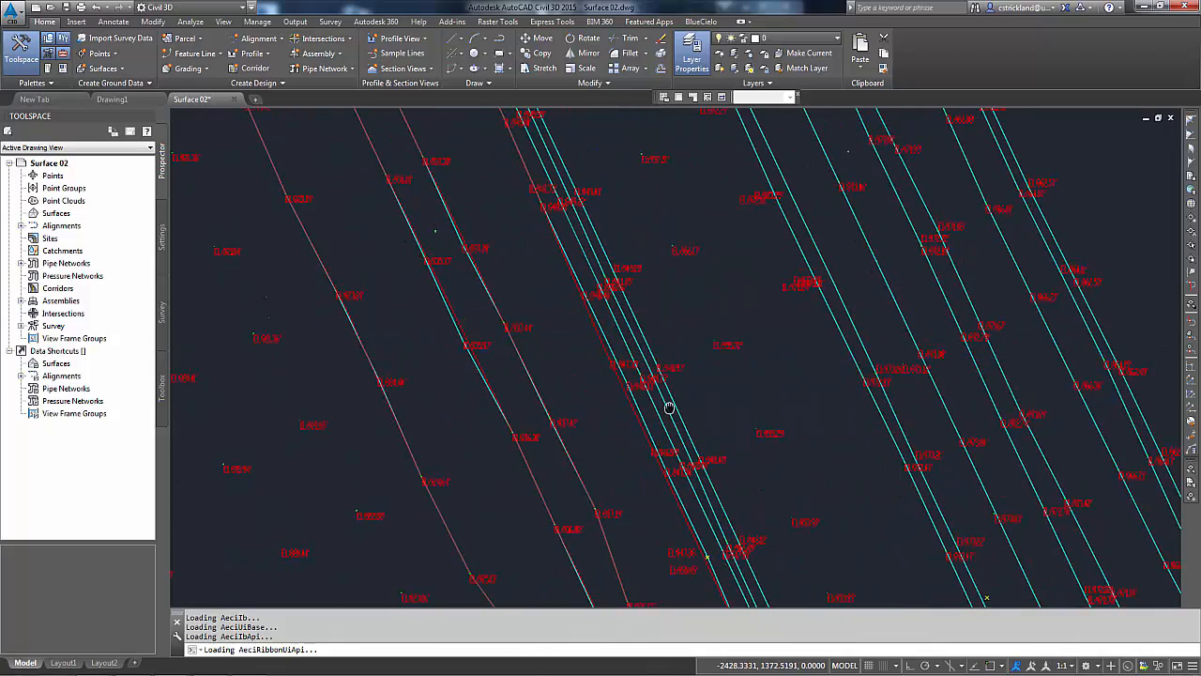
pyautogui.scroll(10, 719, 348)
pyautogui.scroll(2, 711, 367)
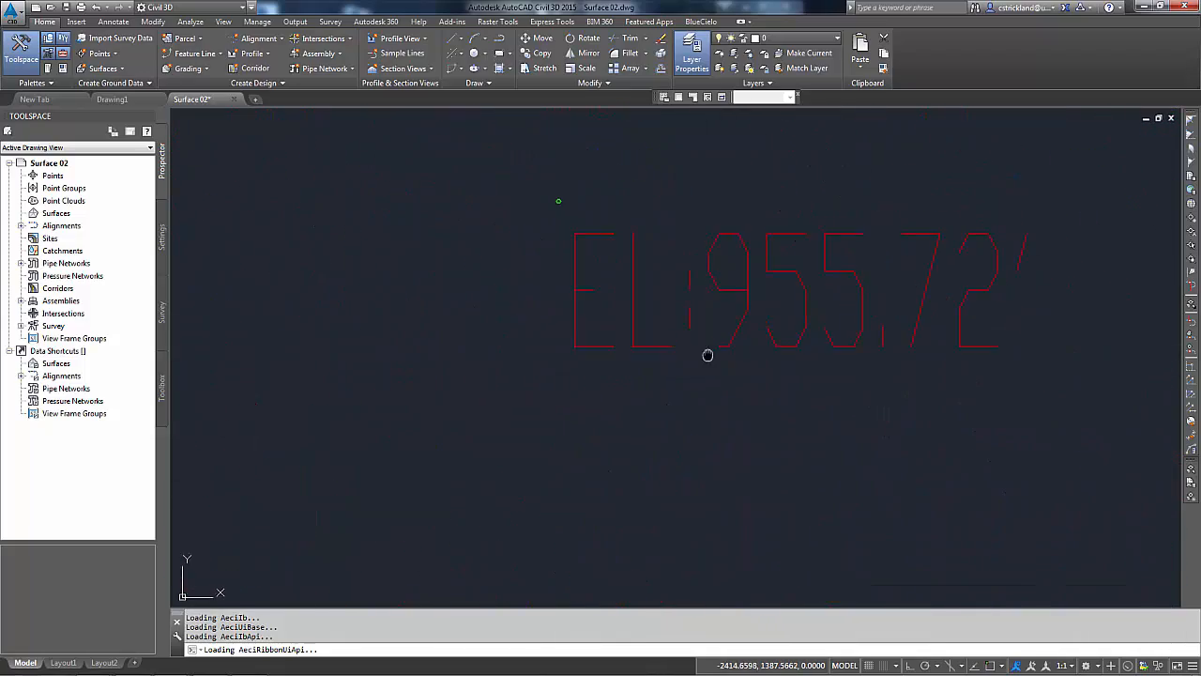
pyautogui.moveTo(708, 354); pyautogui.dragTo(633, 448, button='middle')
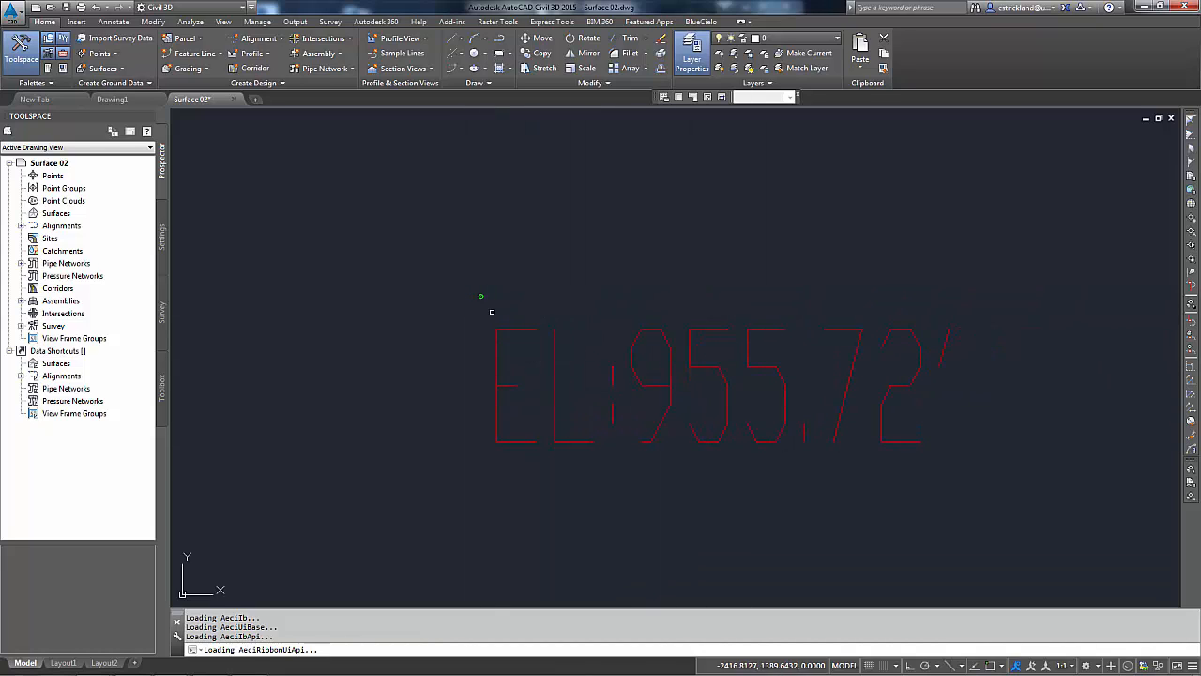
# Step: List the properties of the point dot block reference beside the EL 955.72' label
pyautogui.click(478, 296)
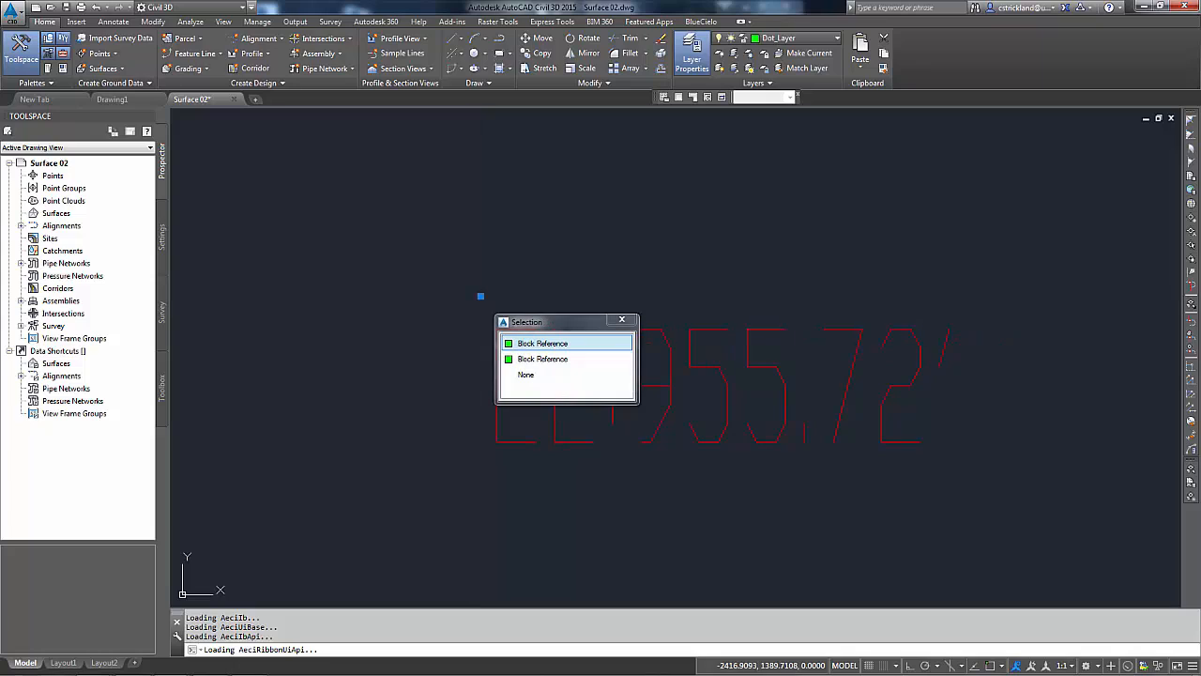
pyautogui.click(535, 343)
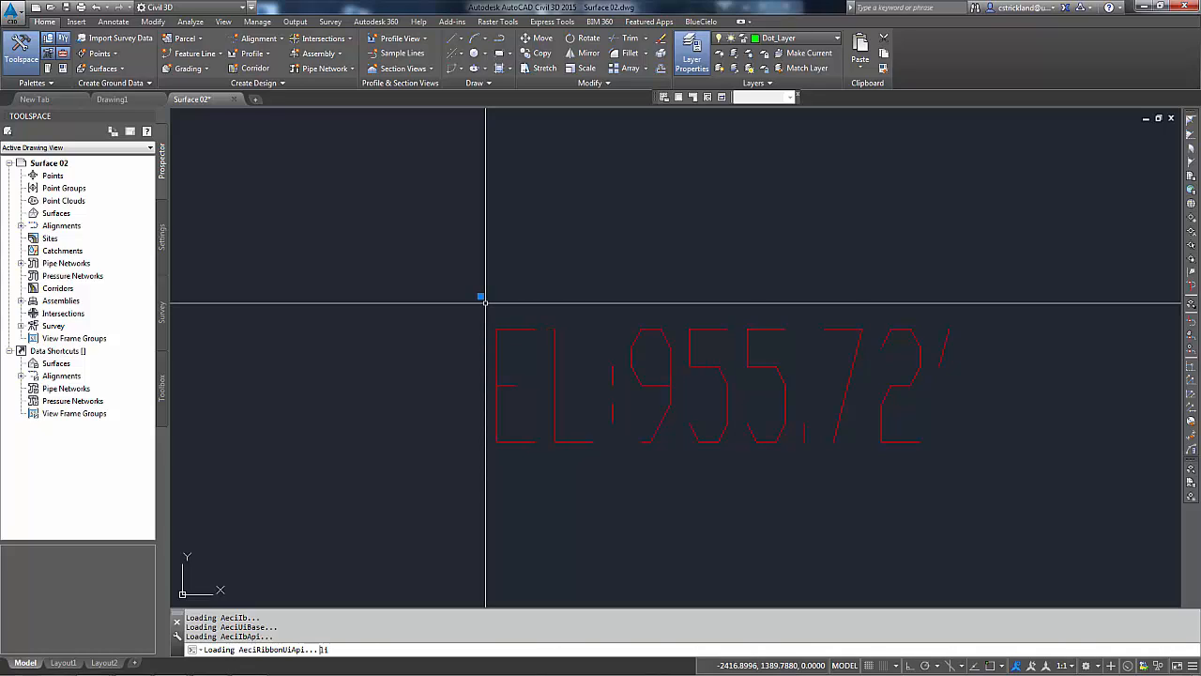
pyautogui.press('Return')
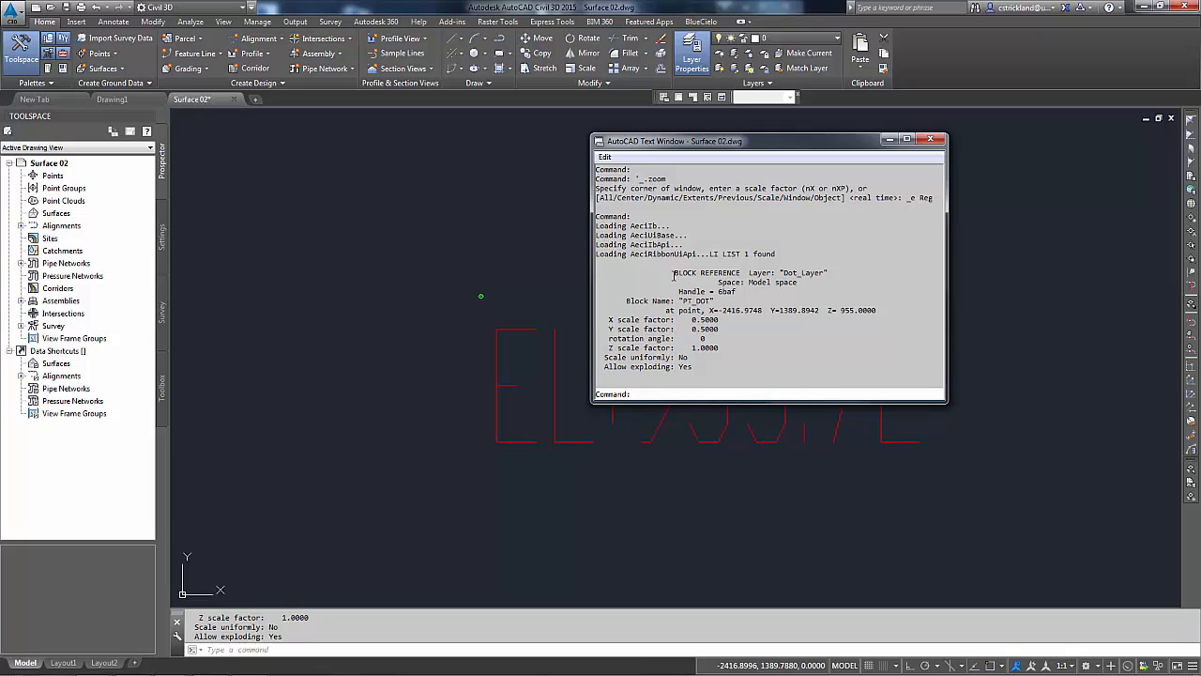
pyautogui.moveTo(675, 272); pyautogui.dragTo(719, 273)
pyautogui.moveTo(840, 311); pyautogui.dragTo(863, 311)
pyautogui.moveTo(829, 143); pyautogui.dragTo(871, 39)
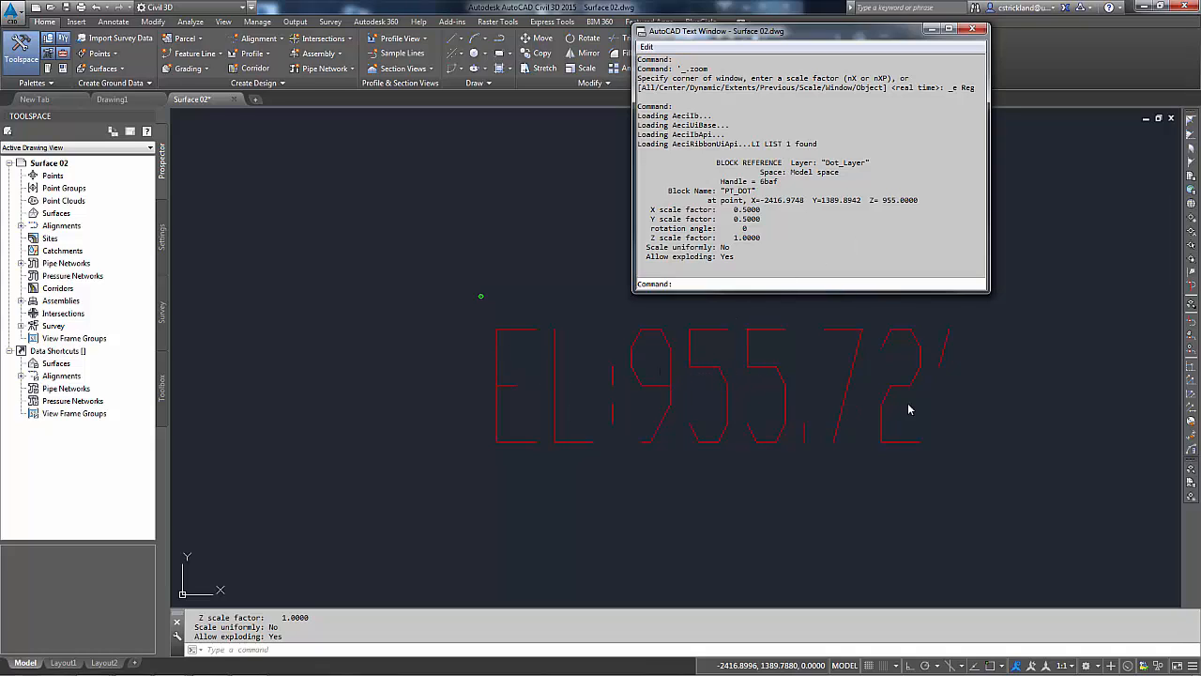
# Step: List the properties of the EL 955.72' elevation text object
pyautogui.press('F2')
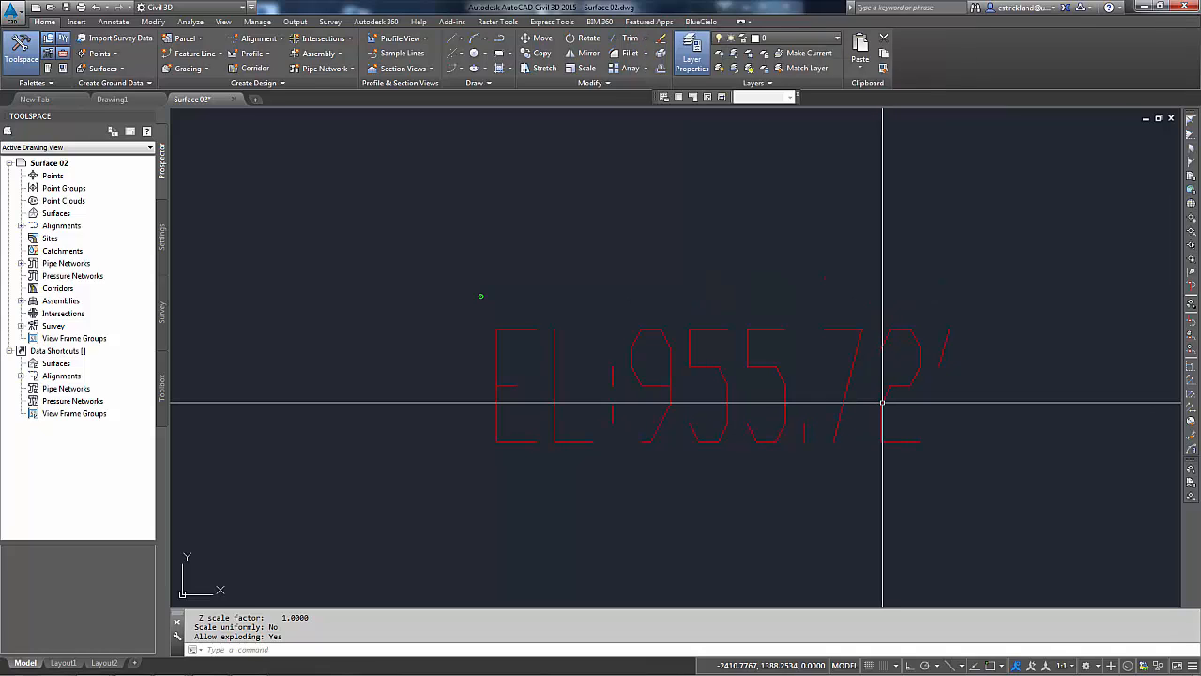
pyautogui.write('li')
pyautogui.press('Return')
pyautogui.click(868, 394)
pyautogui.press('Return')
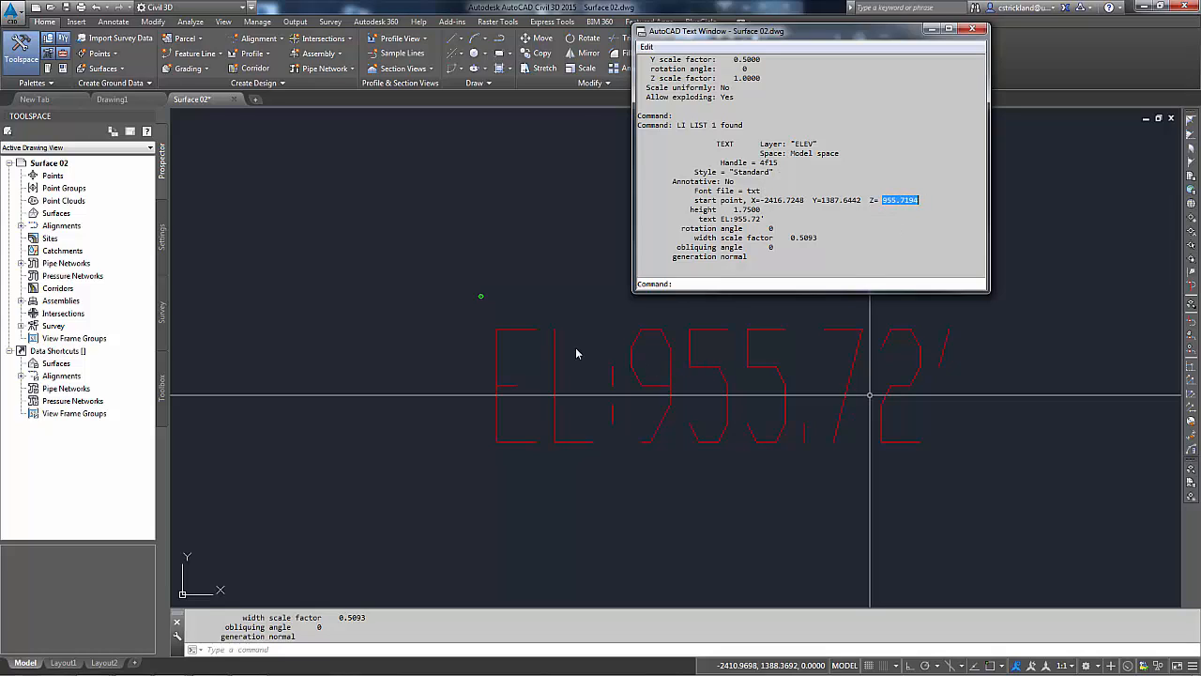
pyautogui.click(569, 316)
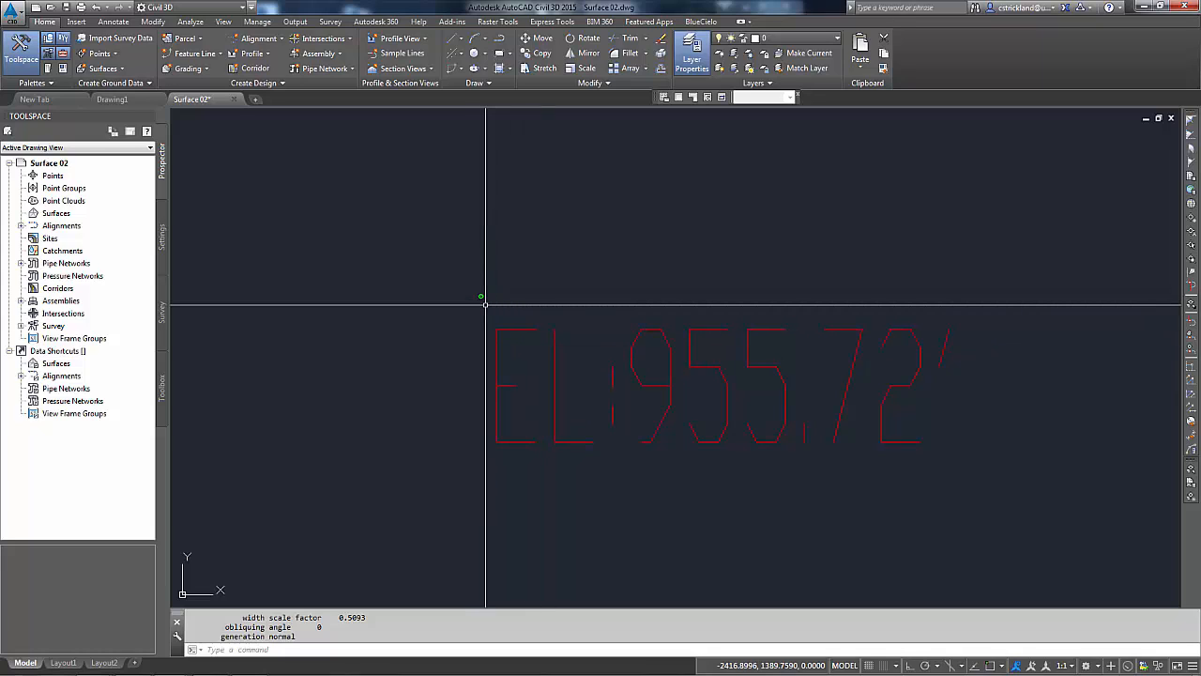
# Step: Examine the survey points across the drawing at several zoom levels
pyautogui.scroll(-8, 486, 305)
pyautogui.moveTo(555, 294)
pyautogui.mouseDown(button='middle')
pyautogui.moveTo(654, 326)
pyautogui.moveTo(705, 406)
pyautogui.mouseUp(button='middle')
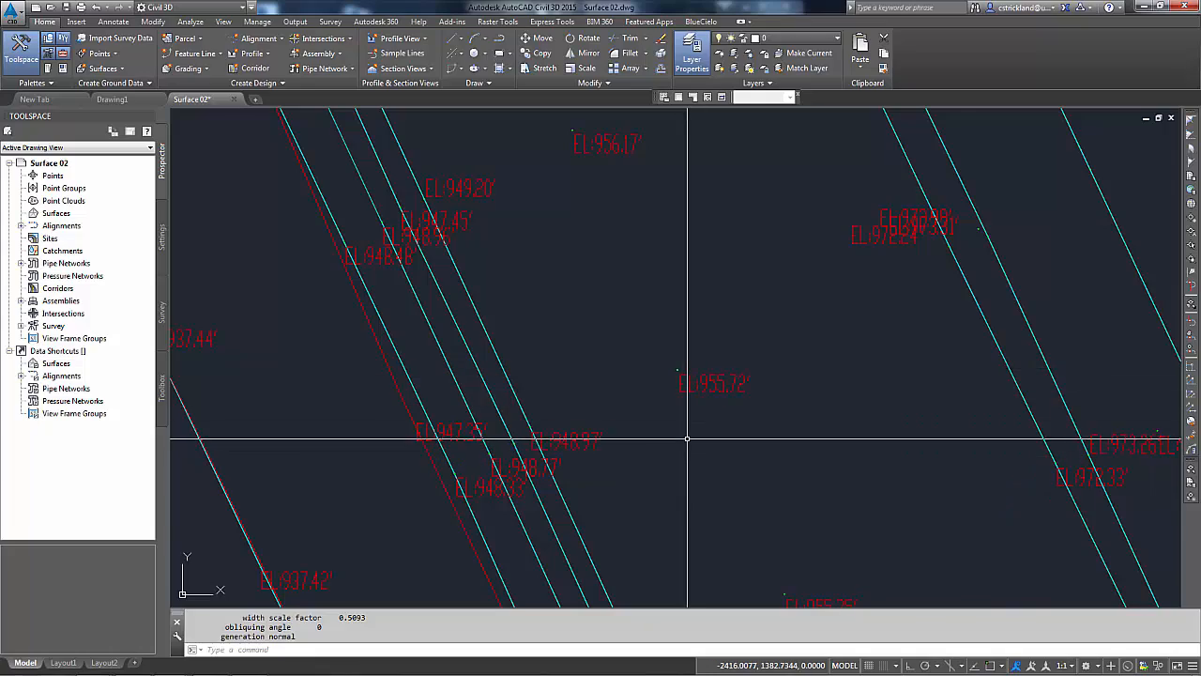
pyautogui.scroll(-5, 687, 438)
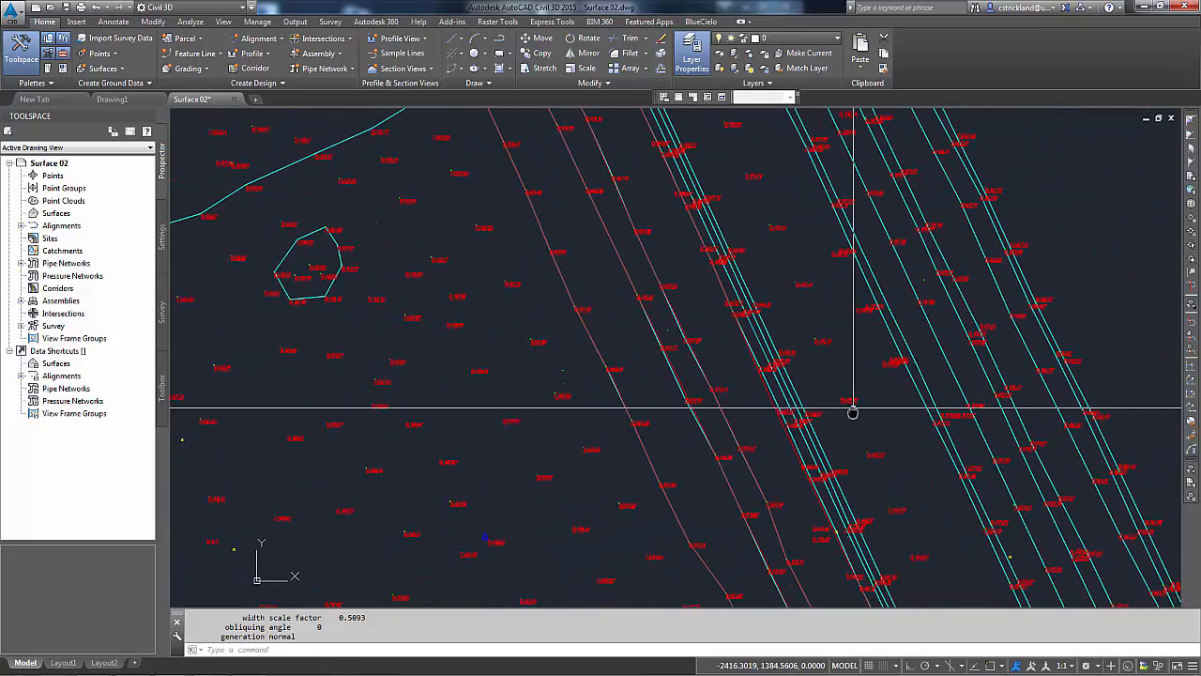
pyautogui.scroll(-6, 852, 410)
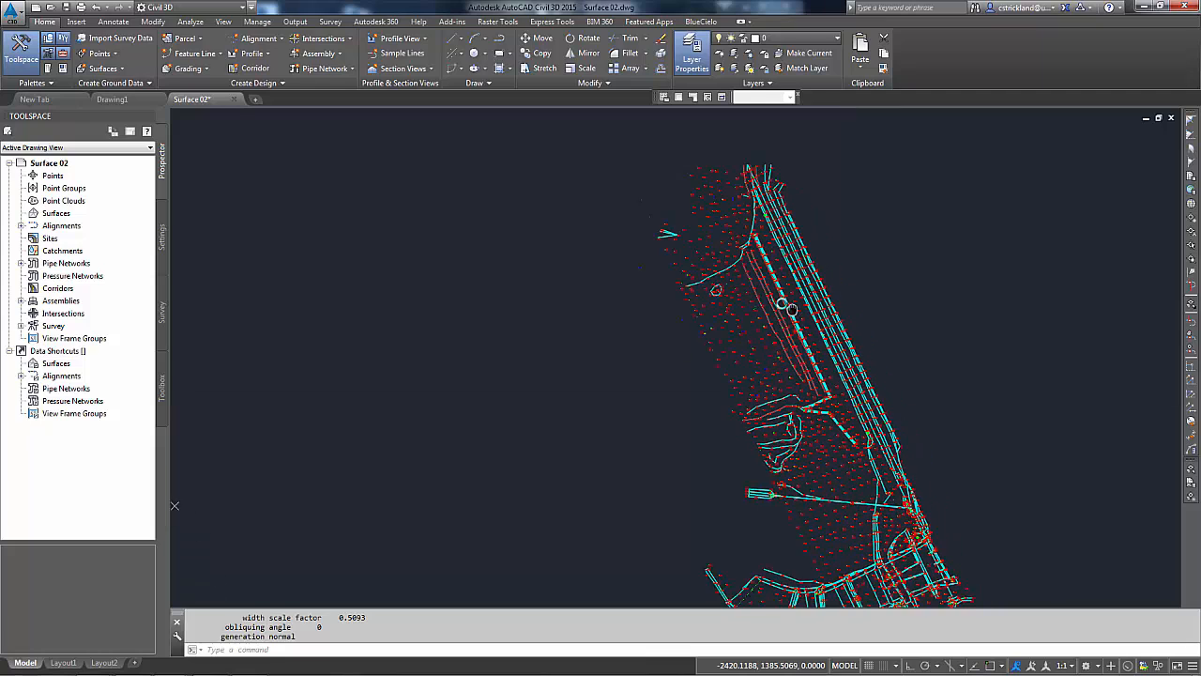
pyautogui.scroll(-3, 786, 295)
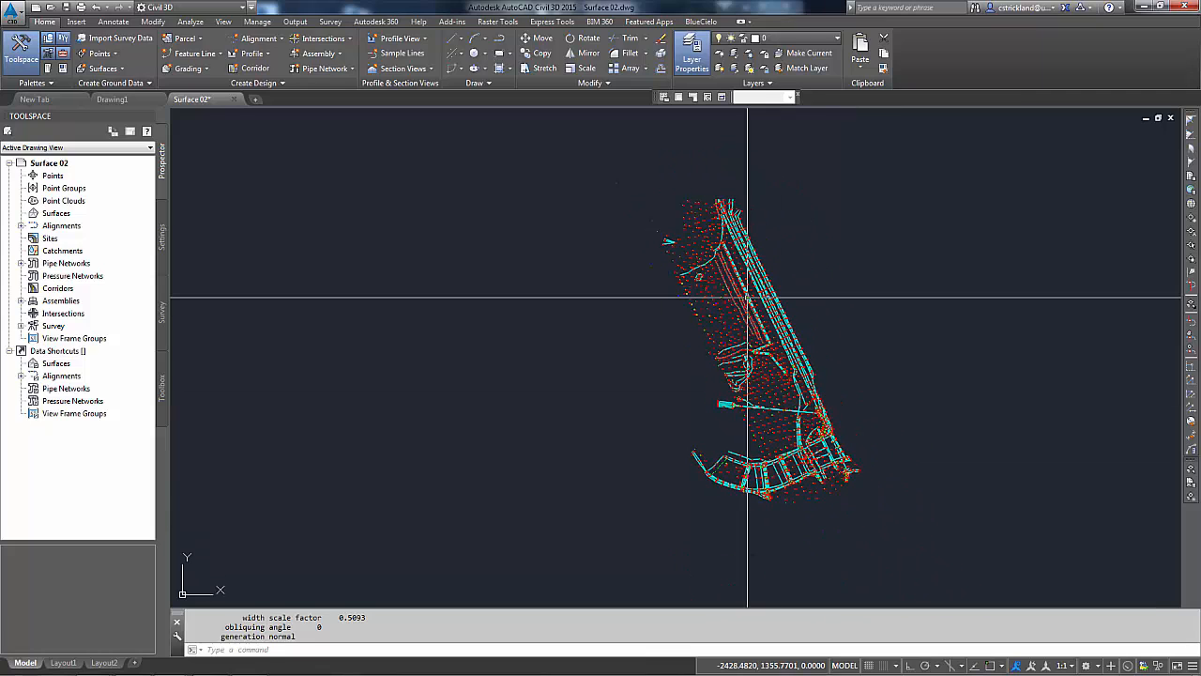
pyautogui.press('Escape')
pyautogui.press('Escape')
pyautogui.moveTo(766, 348); pyautogui.dragTo(712, 362, button='middle')
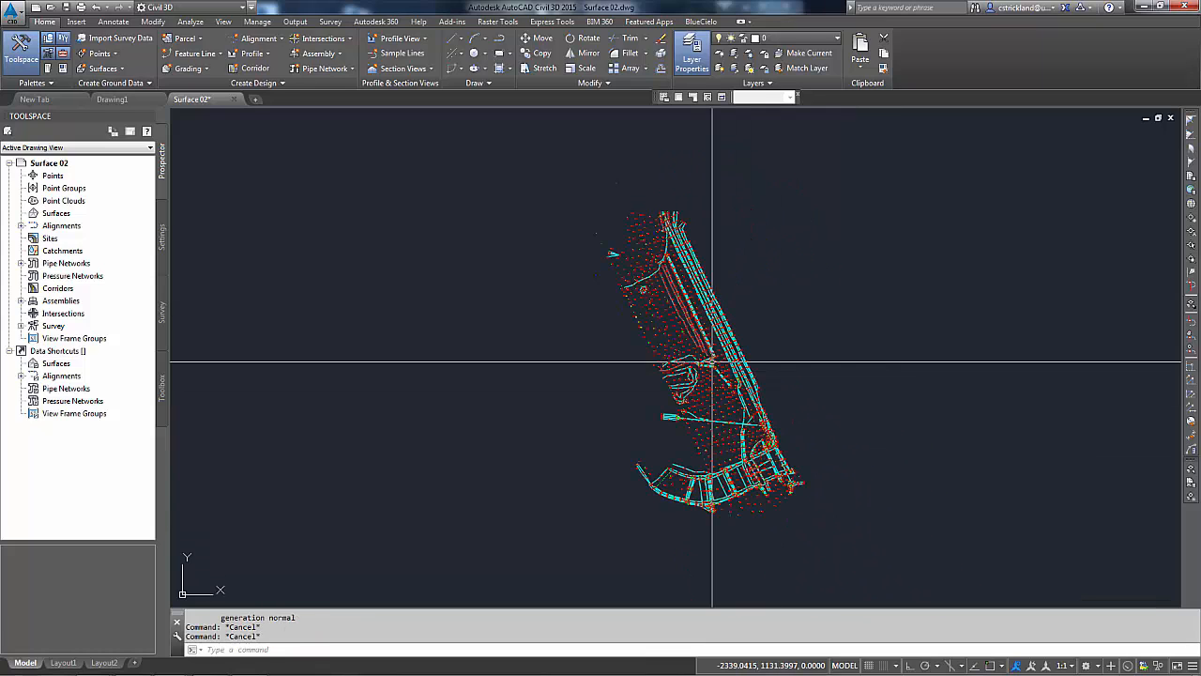
pyautogui.scroll(8, 611, 215)
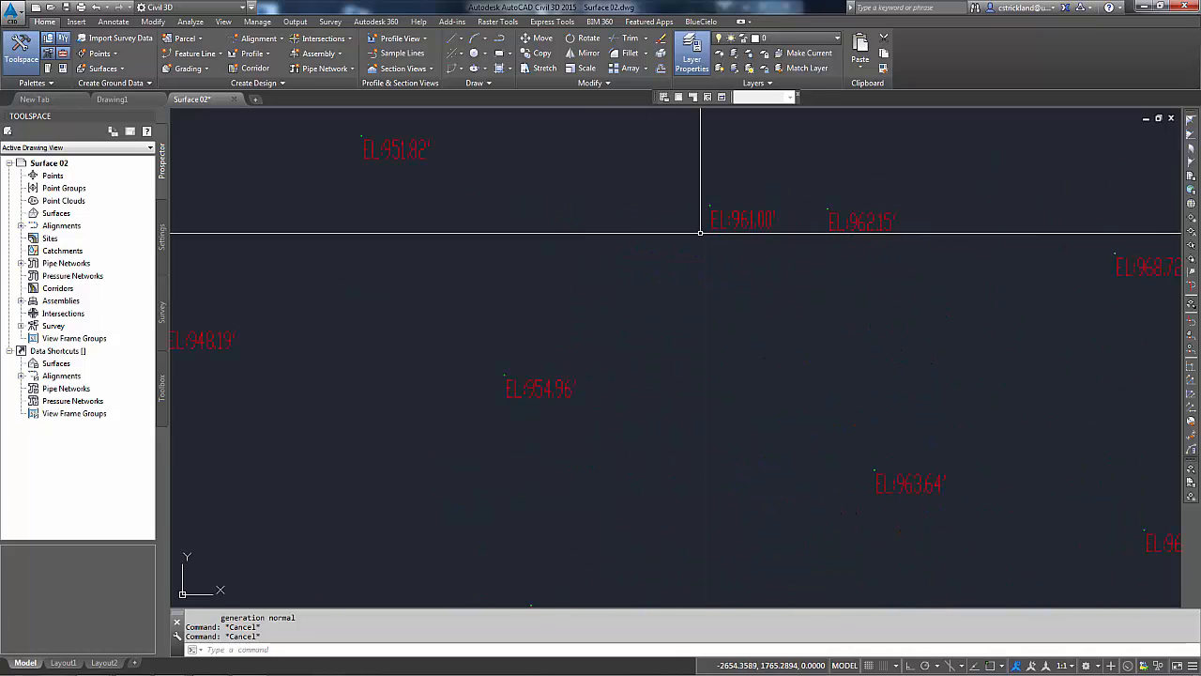
pyautogui.moveTo(700, 232); pyautogui.dragTo(619, 290, button='middle')
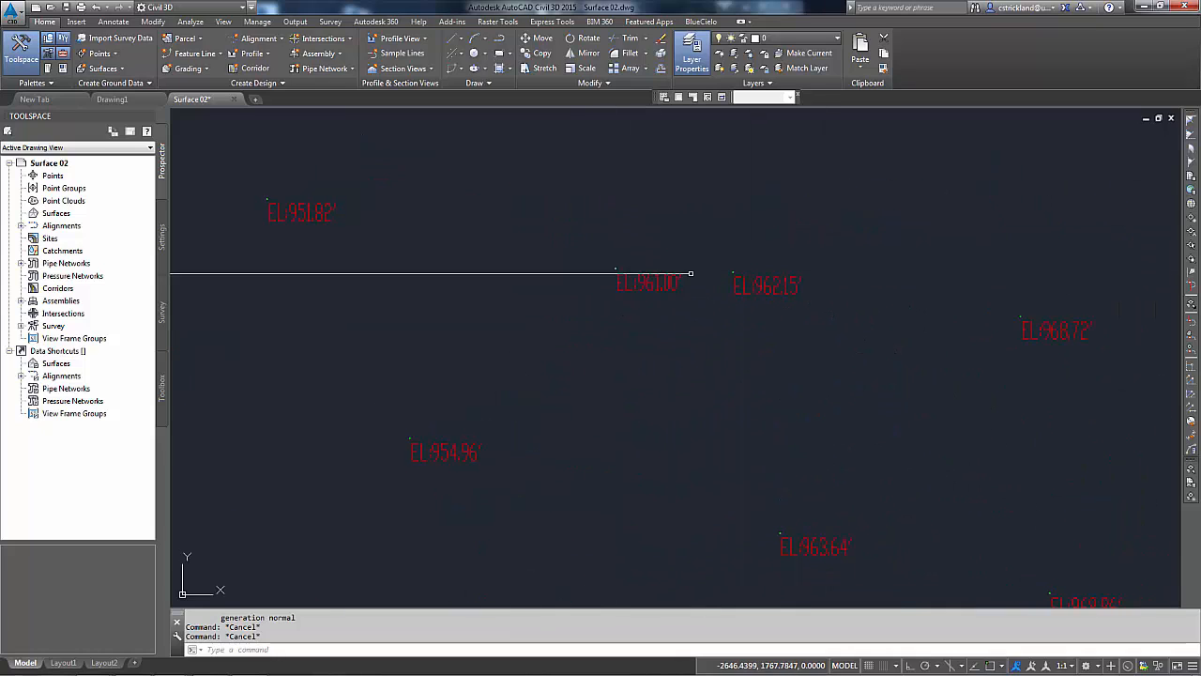
# Step: List the two point dot blocks beside the EL 961.00' and EL 962.15' labels, then close the listing
pyautogui.click(596, 253)
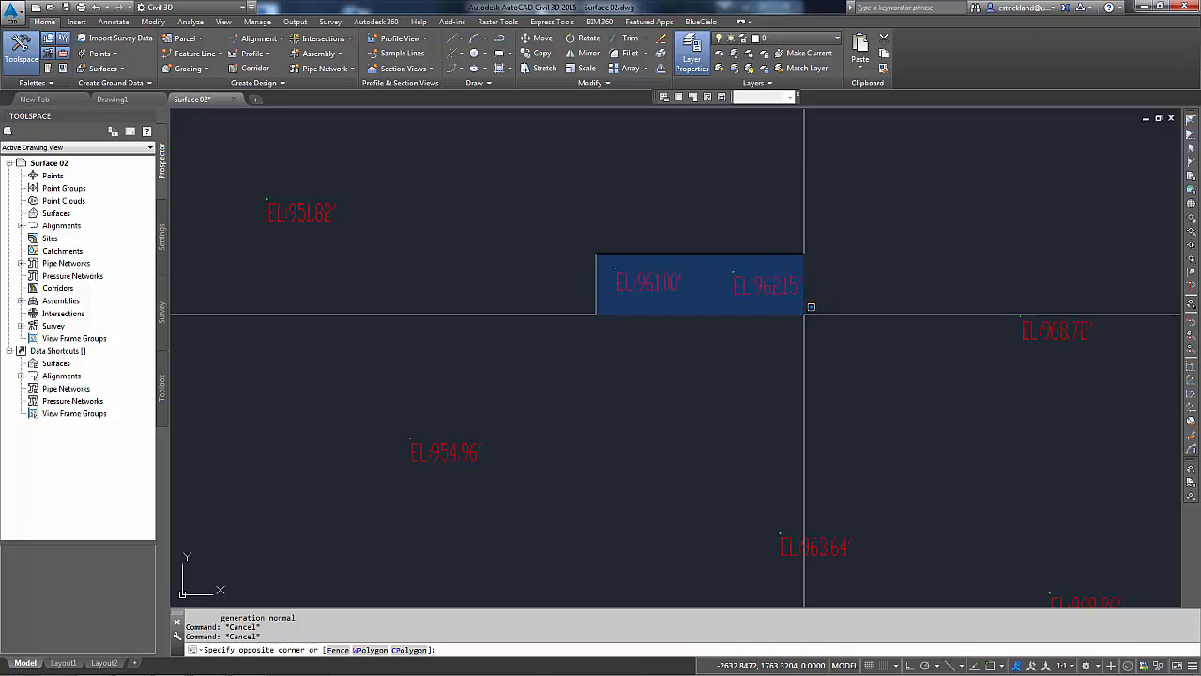
pyautogui.click(804, 313)
pyautogui.write('li')
pyautogui.press('Return')
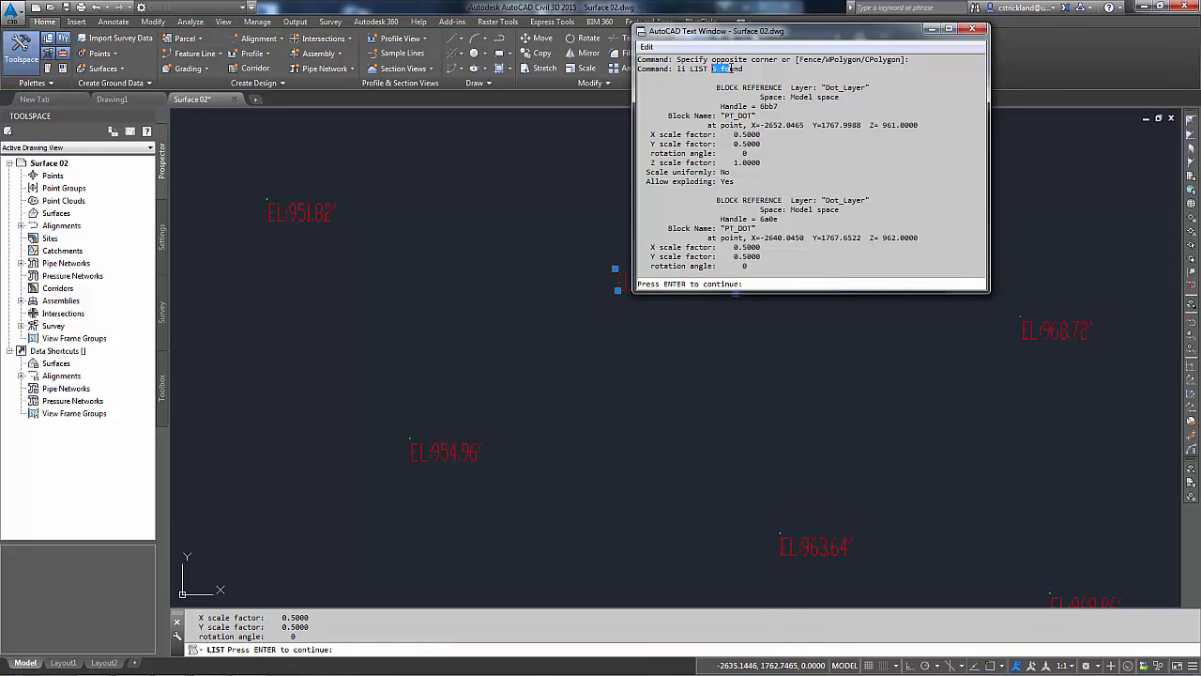
pyautogui.press('Escape')
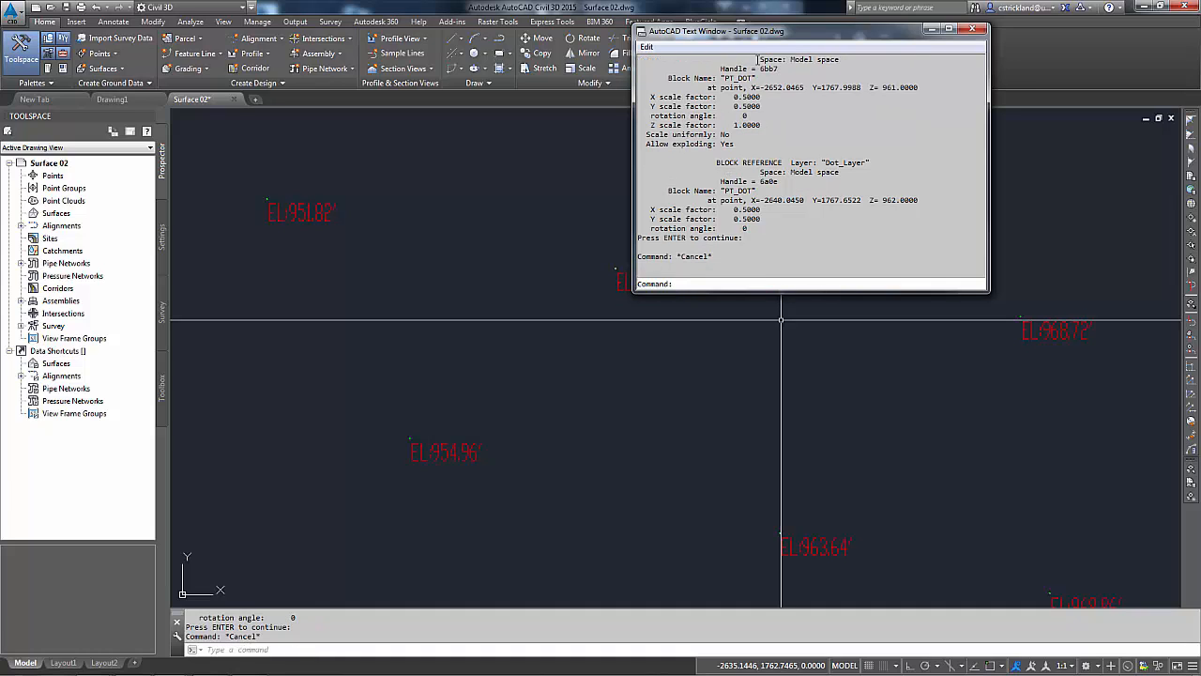
pyautogui.click(972, 29)
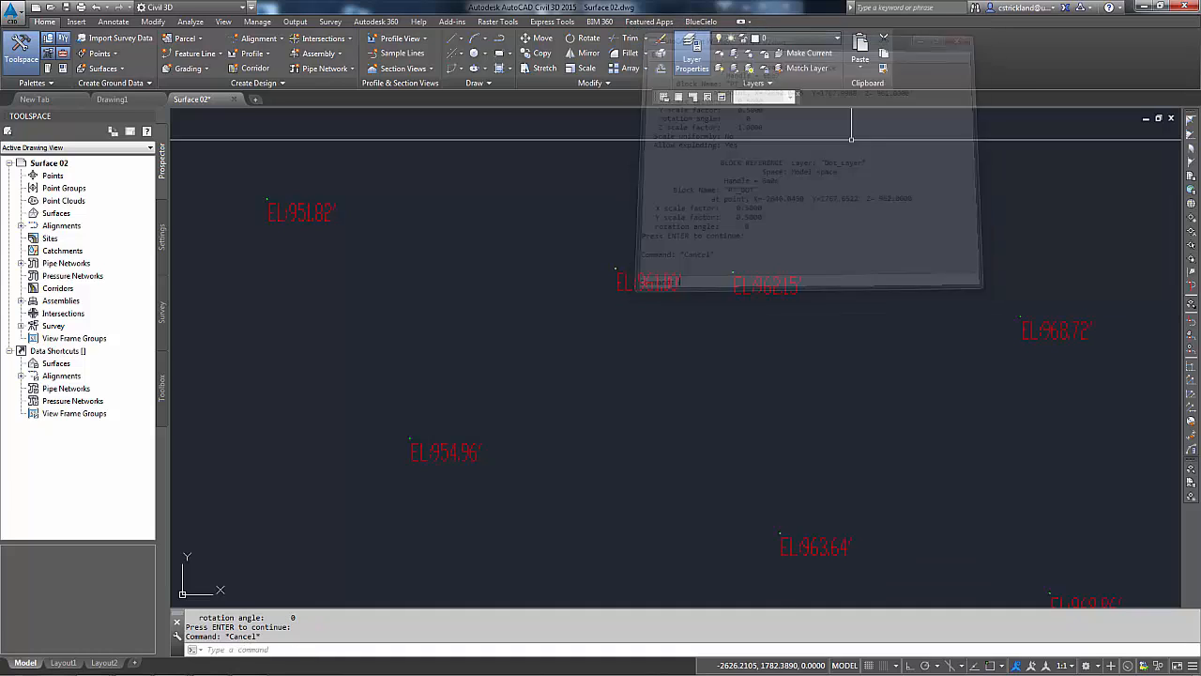
# Step: Run Overkill on all drawing objects to delete duplicates with the default tolerance of 0.000001
pyautogui.scroll(-10, 673, 296)
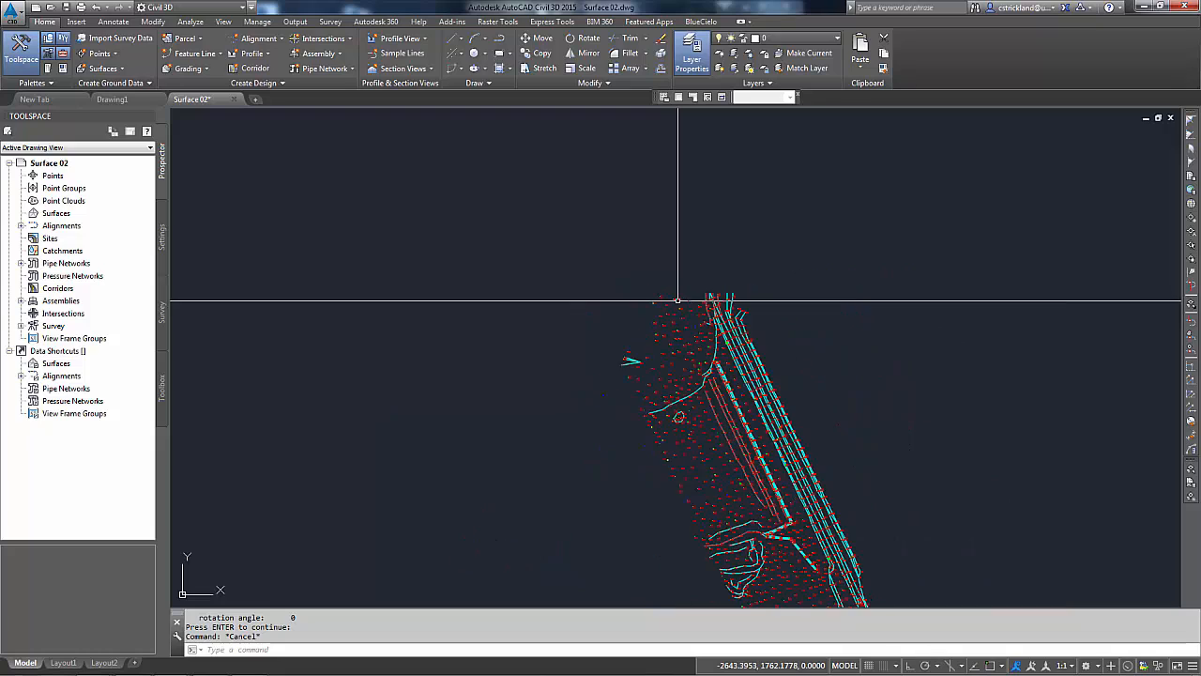
pyautogui.moveTo(670, 242); pyautogui.dragTo(674, 211, button='middle')
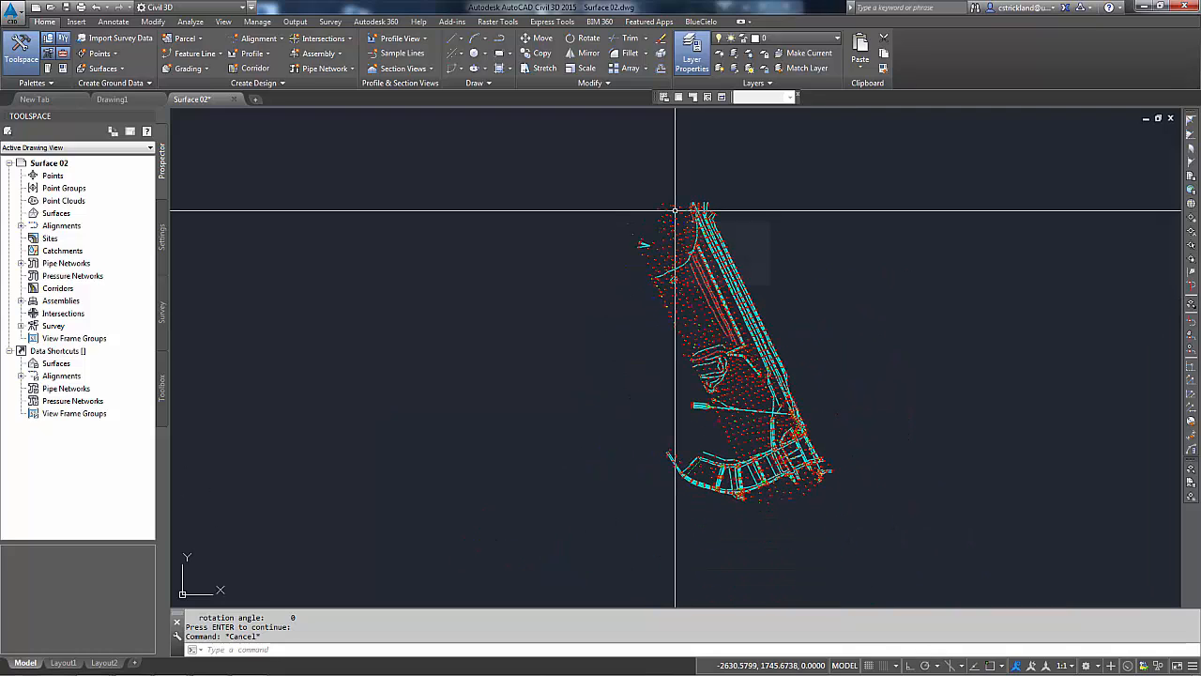
pyautogui.write('overkill')
pyautogui.press('Return')
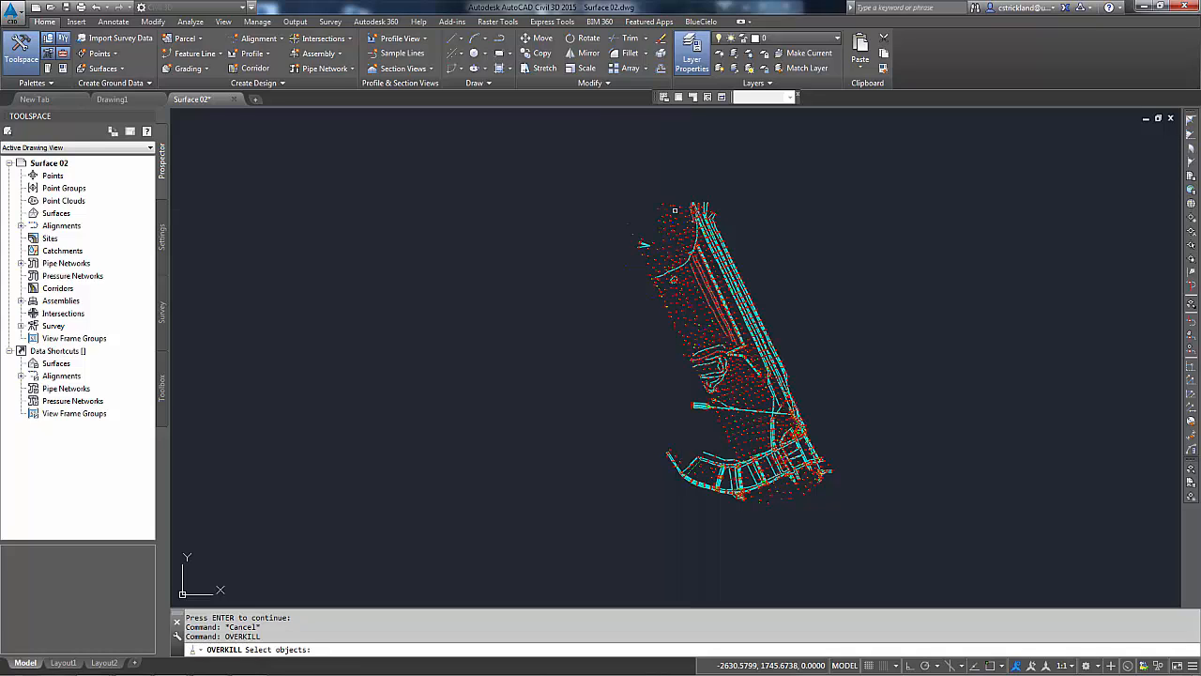
pyautogui.click(596, 178)
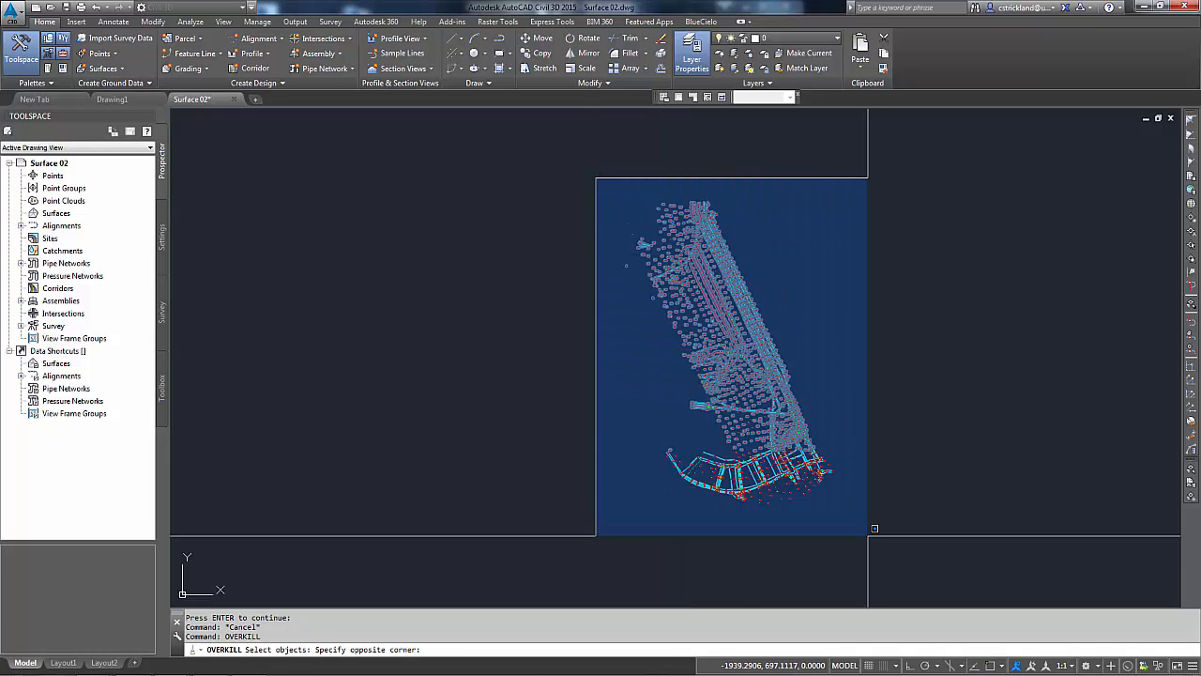
pyautogui.click(865, 547)
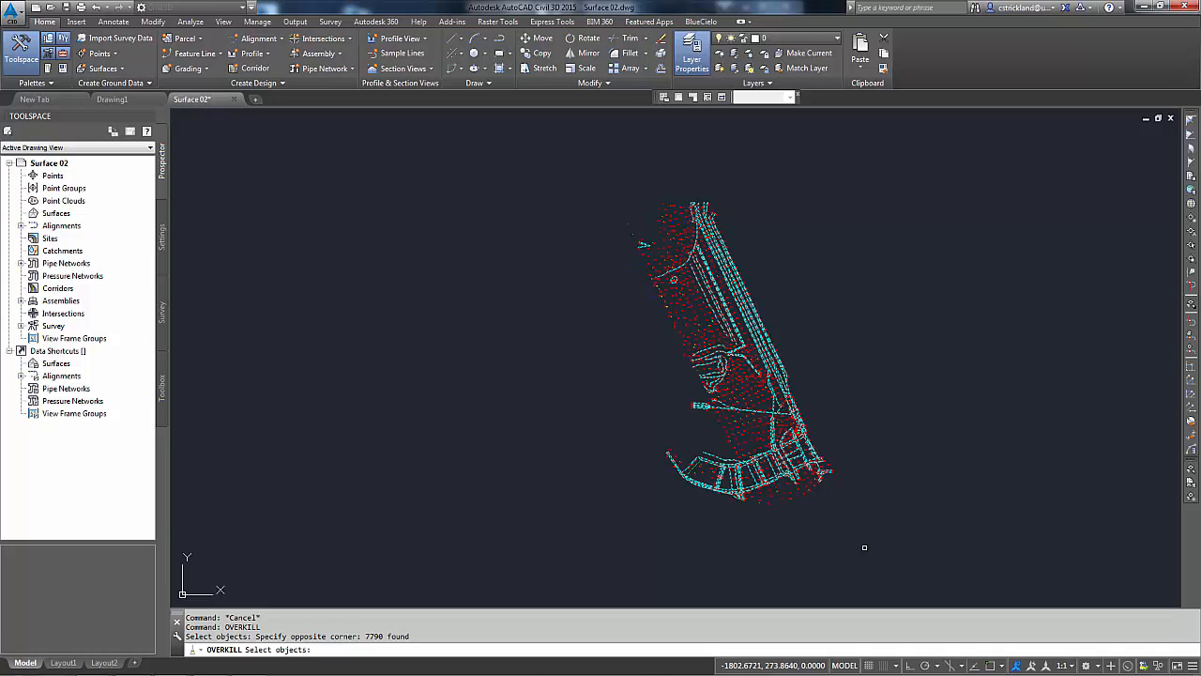
pyautogui.press('Return')
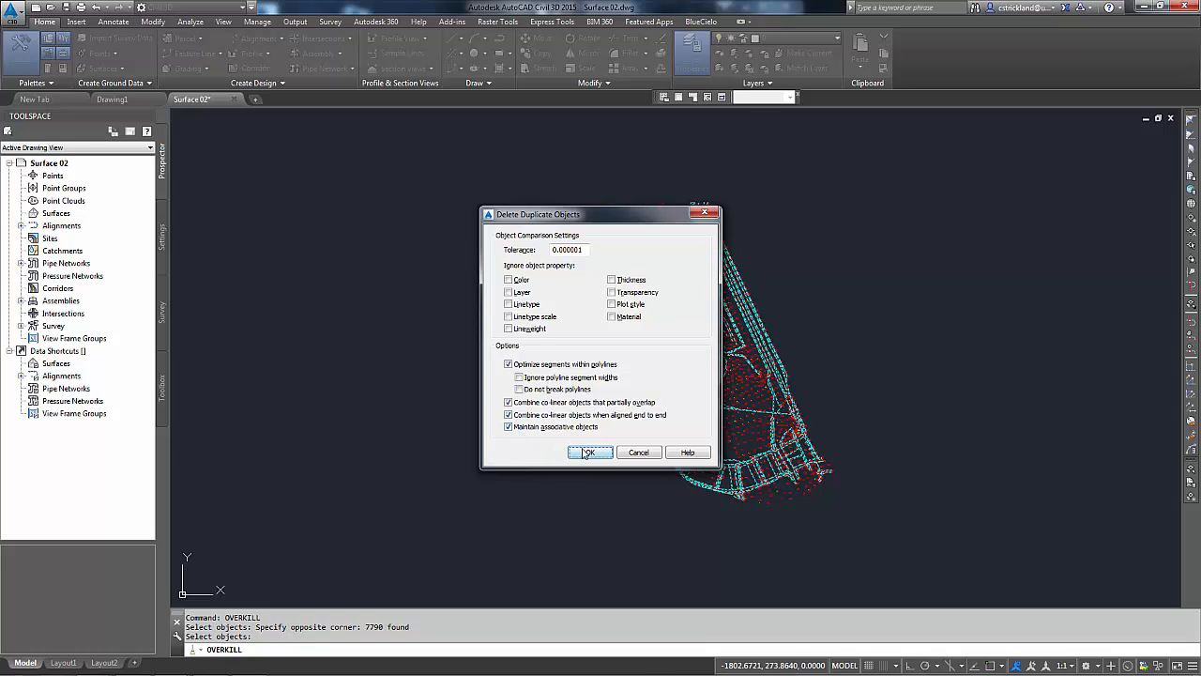
pyautogui.click(573, 453)
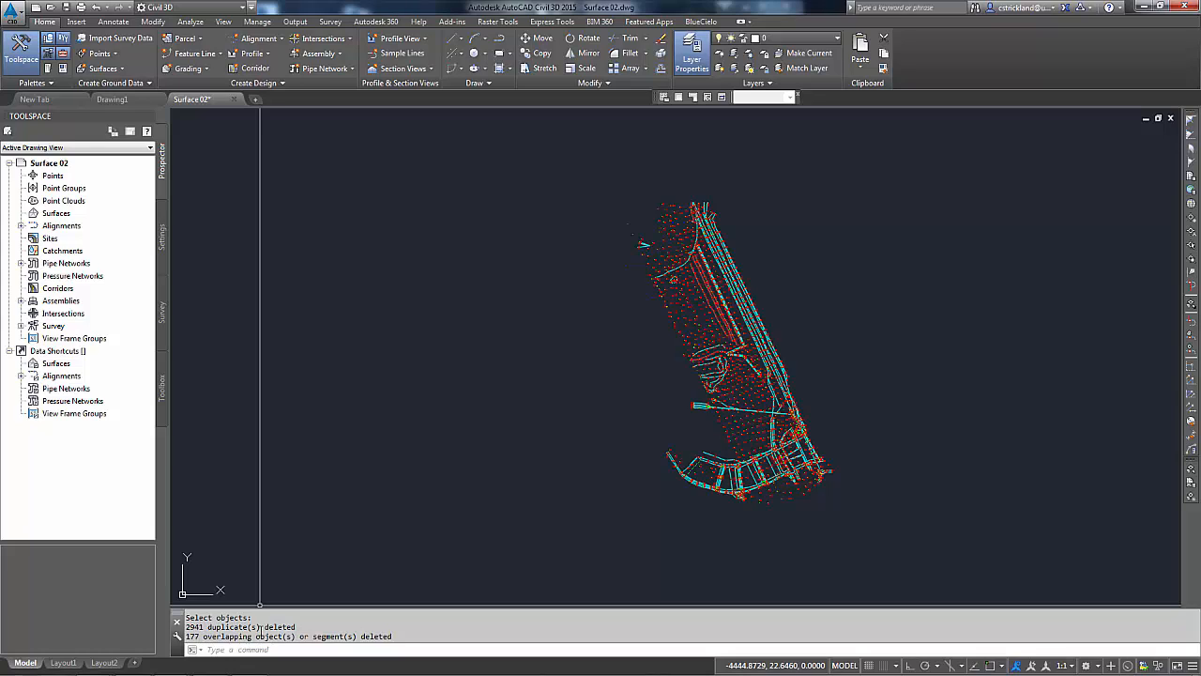
pyautogui.click(596, 184)
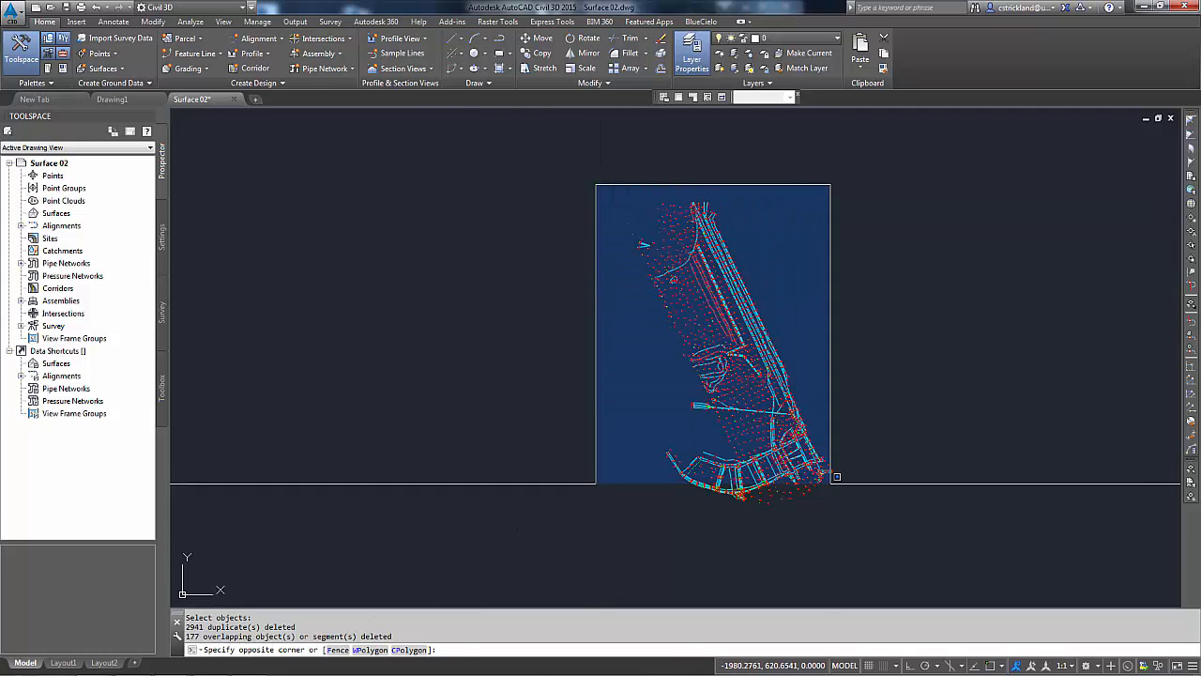
pyautogui.click(853, 489)
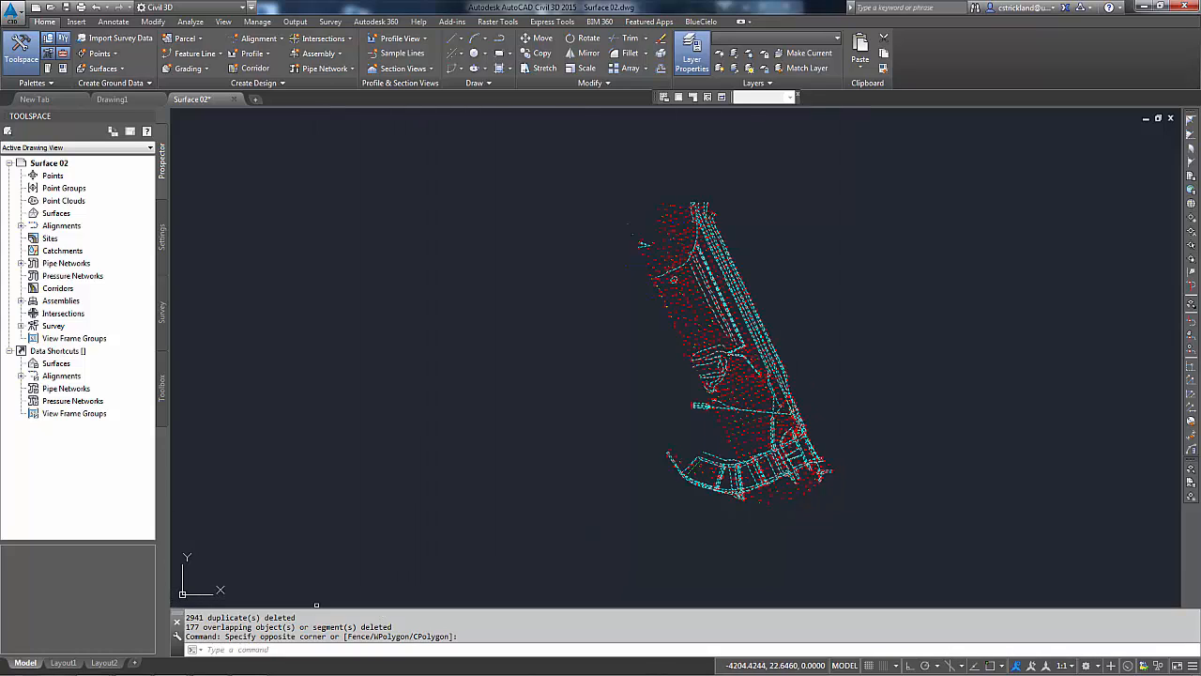
pyautogui.press('Escape')
pyautogui.press('Escape')
pyautogui.press('Escape')
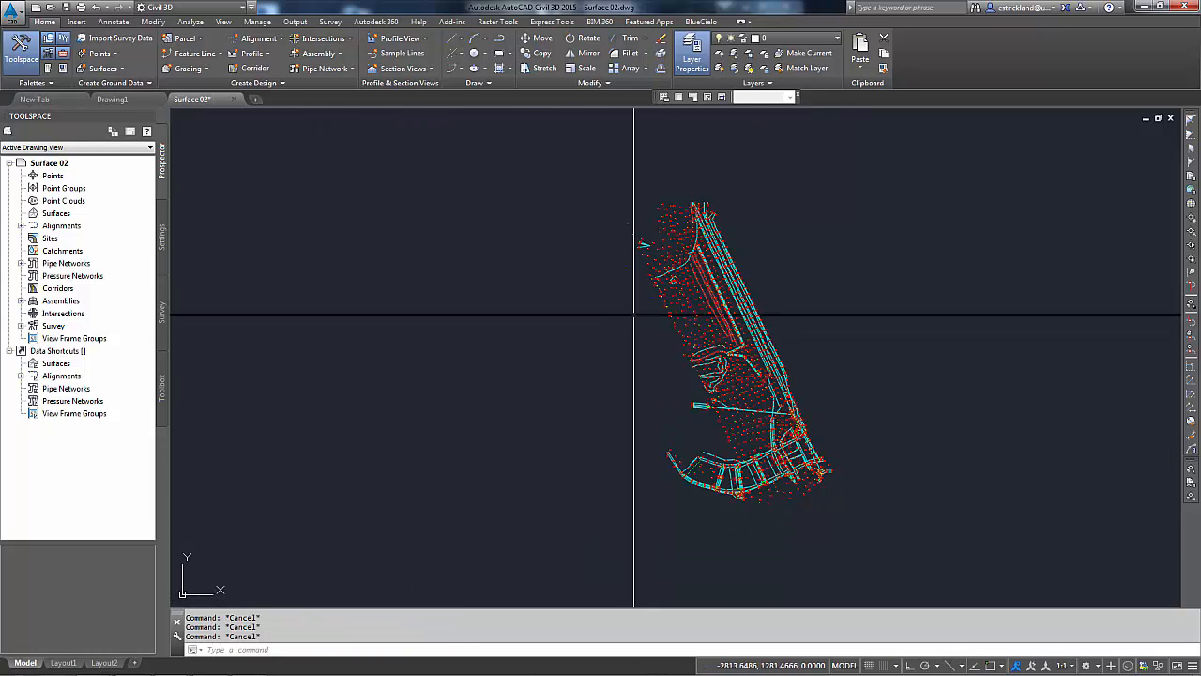
# Step: List all objects in the drawing with a window selection, then close the listing
pyautogui.click(599, 167)
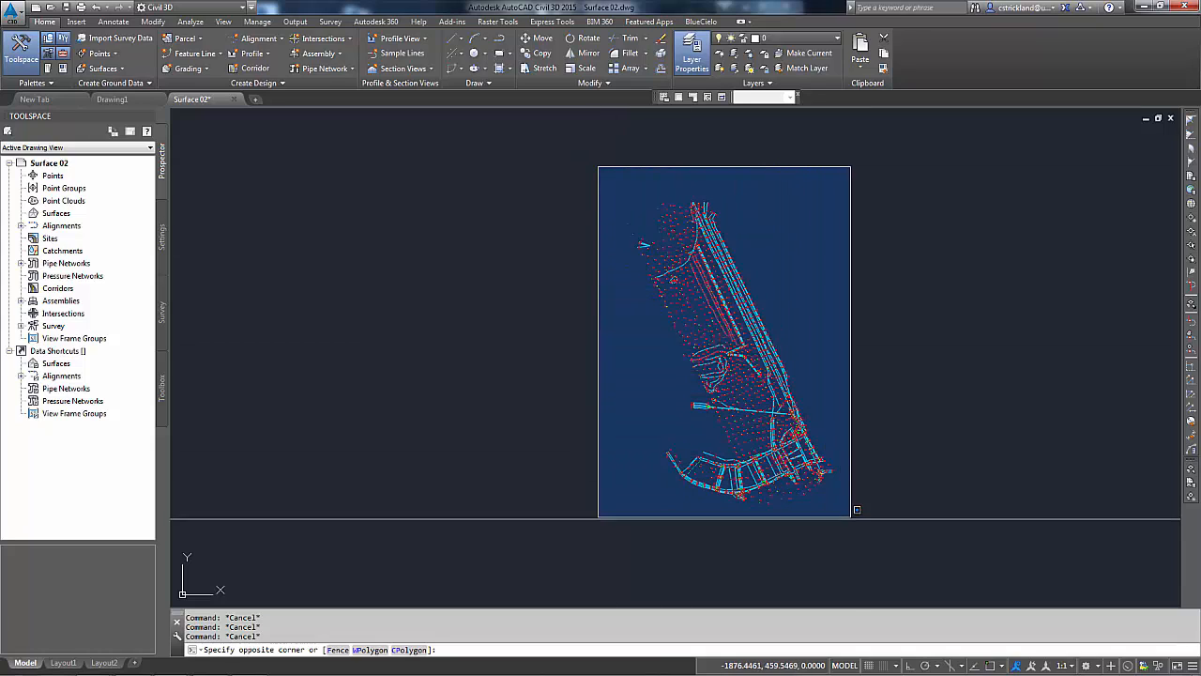
pyautogui.click(851, 517)
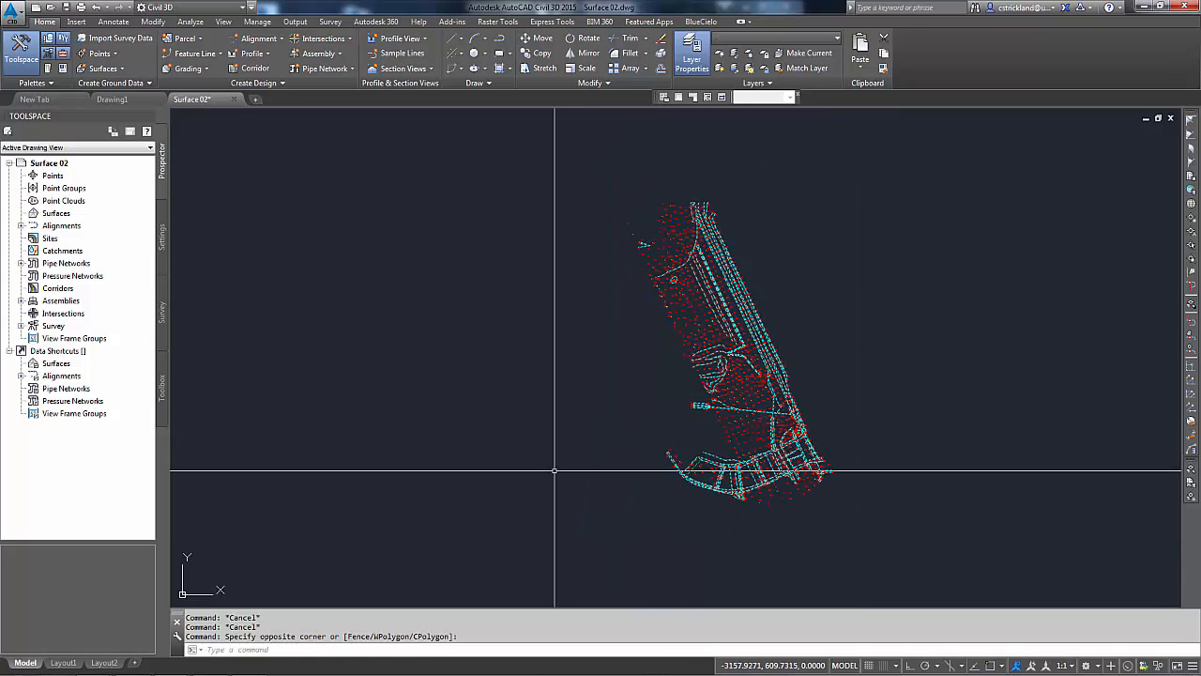
pyautogui.write('li')
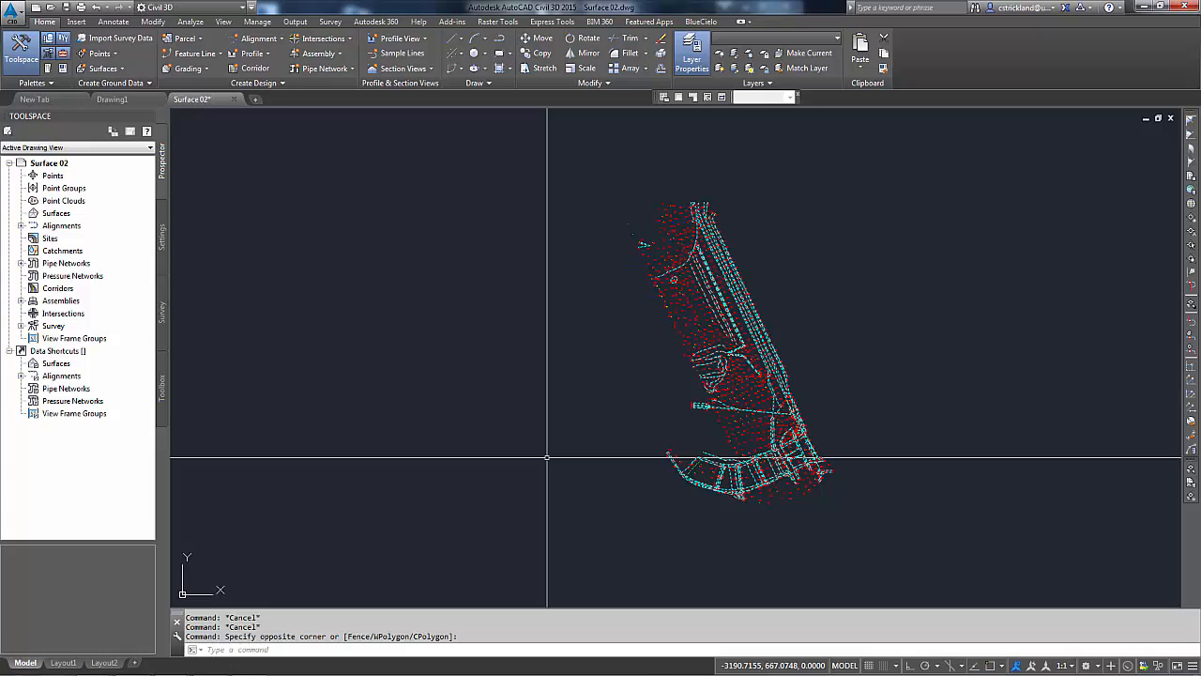
pyautogui.press('Return')
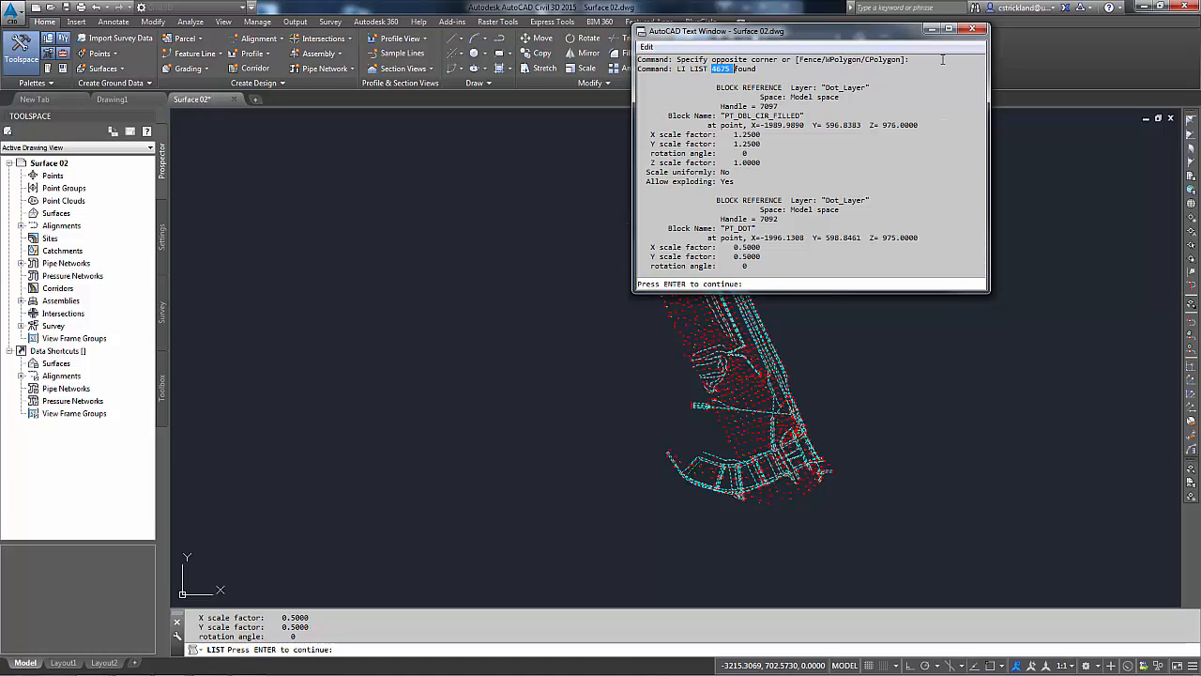
pyautogui.click(973, 30)
pyautogui.press('Escape')
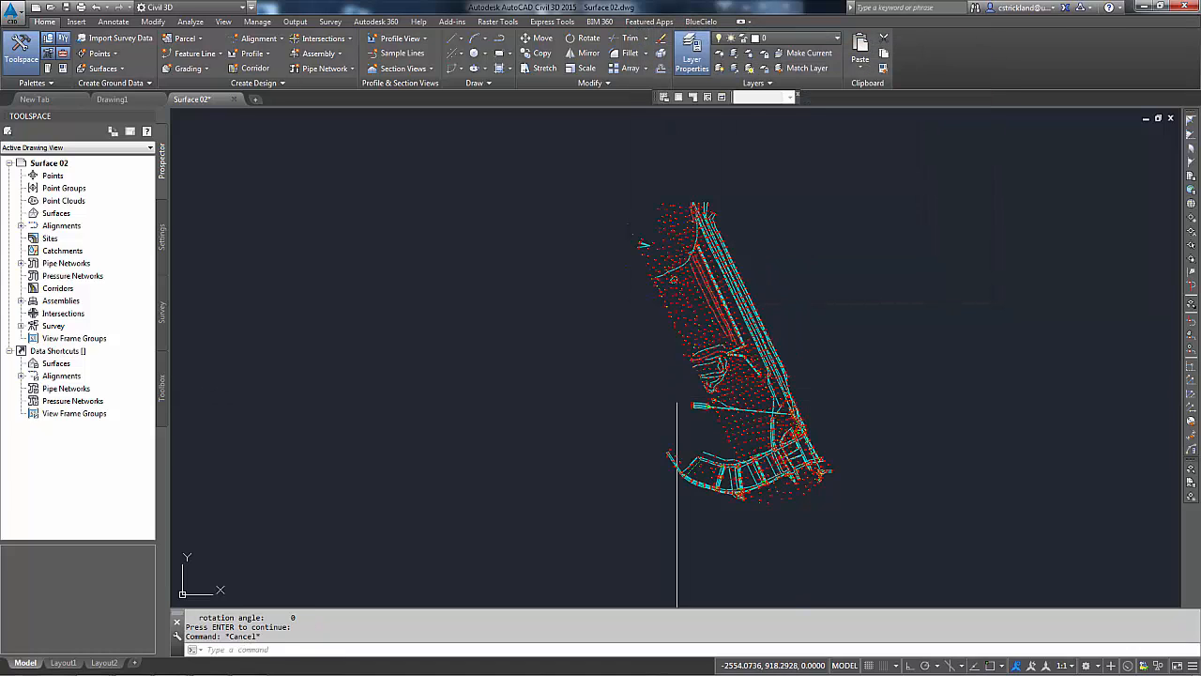
# Step: Copy all the drawing's objects to the clipboard
pyautogui.click(588, 142)
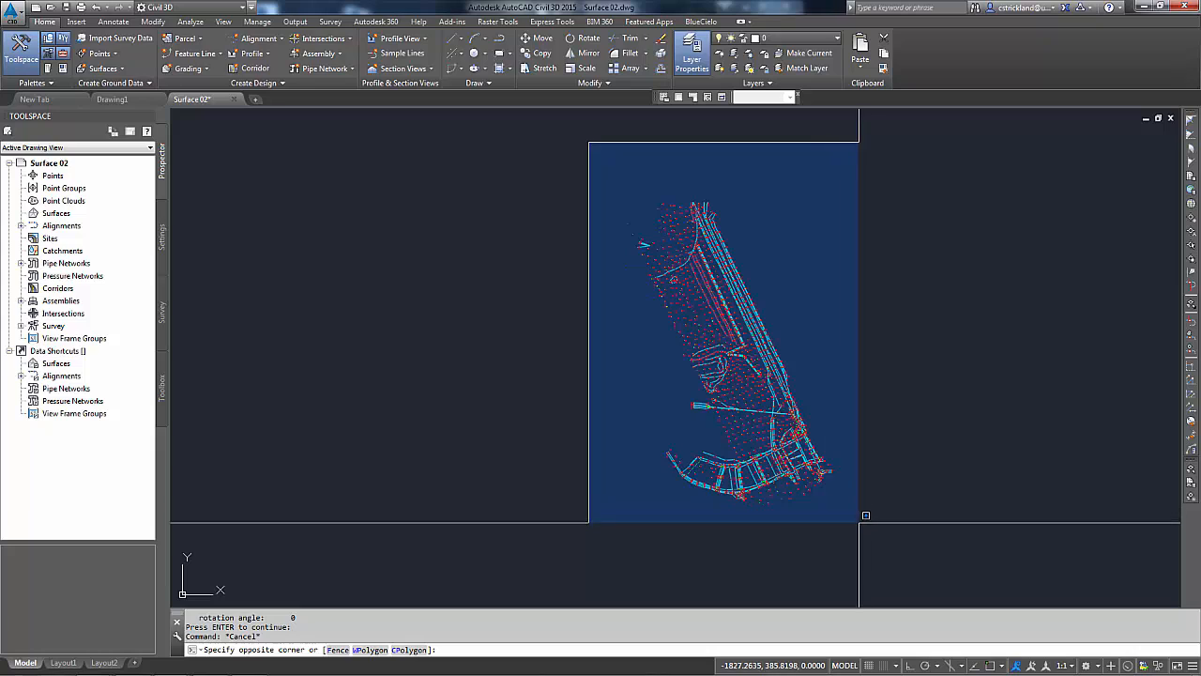
pyautogui.click(858, 526)
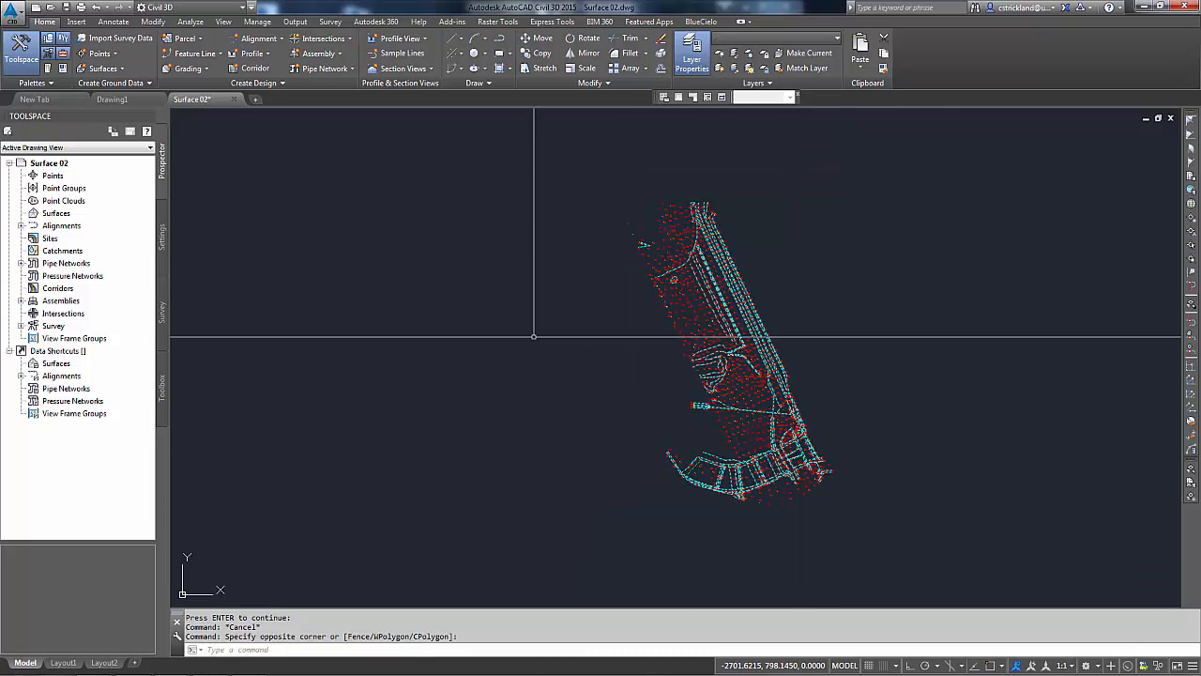
pyautogui.rightClick(538, 362)
pyautogui.moveTo(584, 377)
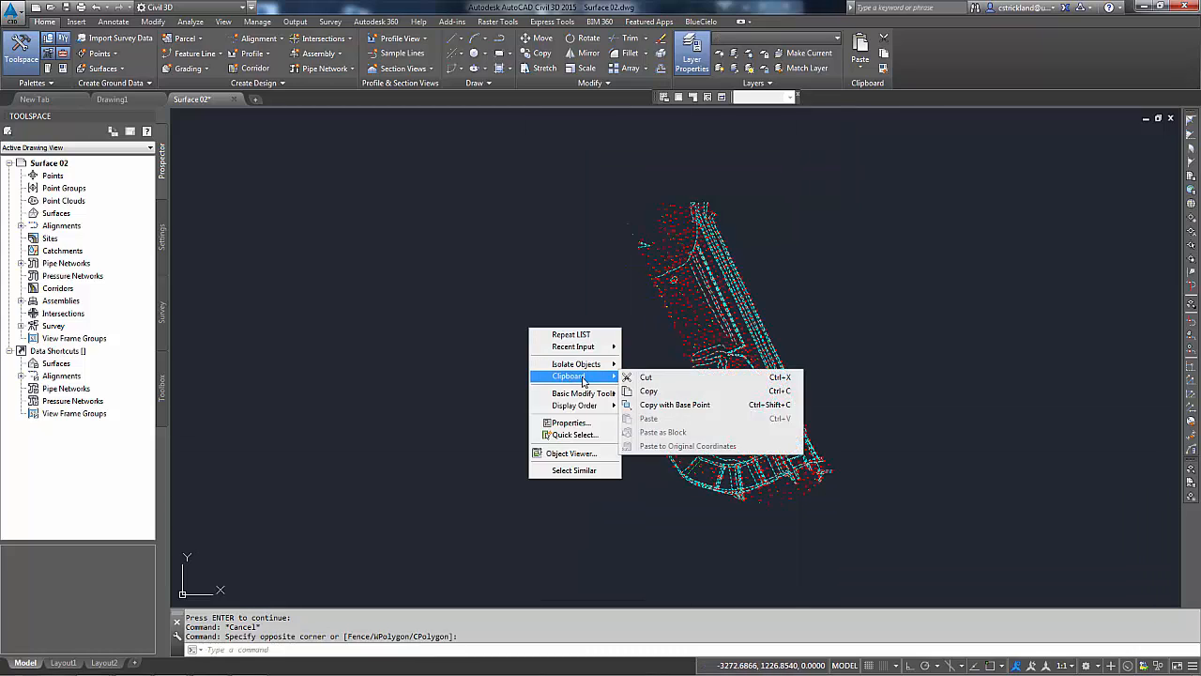
pyautogui.click(647, 393)
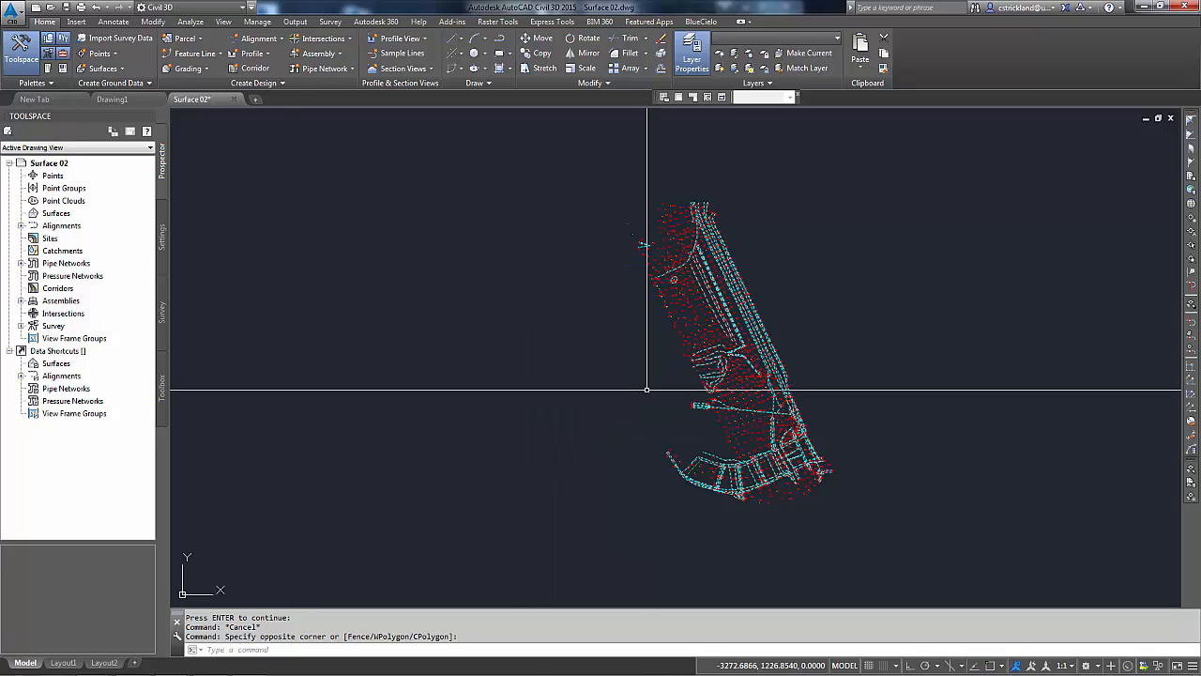
# Step: Paste the copied objects into Drawing1 at their original coordinates
pyautogui.click(112, 100)
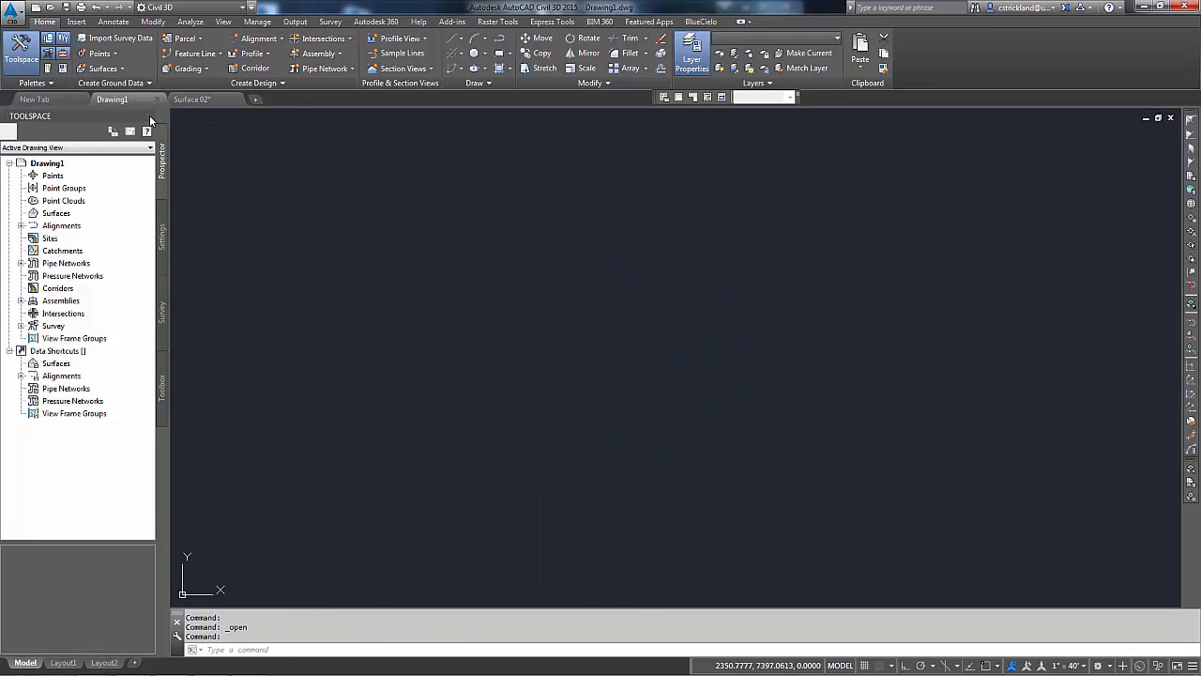
pyautogui.click(822, 40)
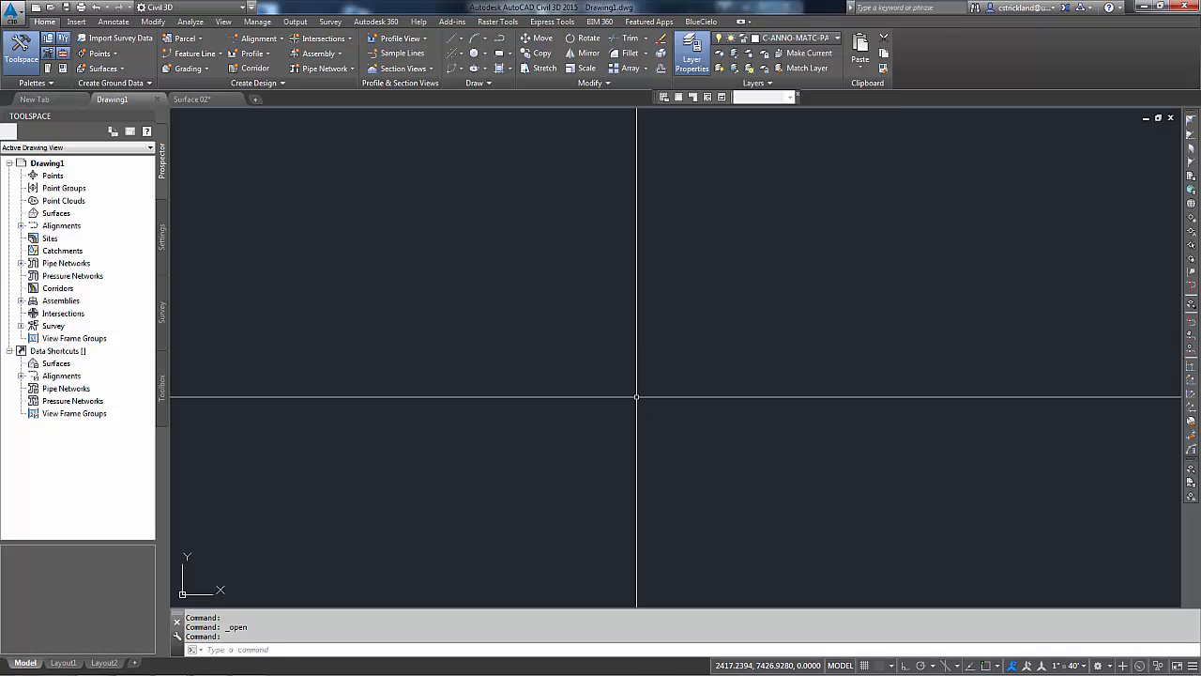
pyautogui.rightClick(635, 397)
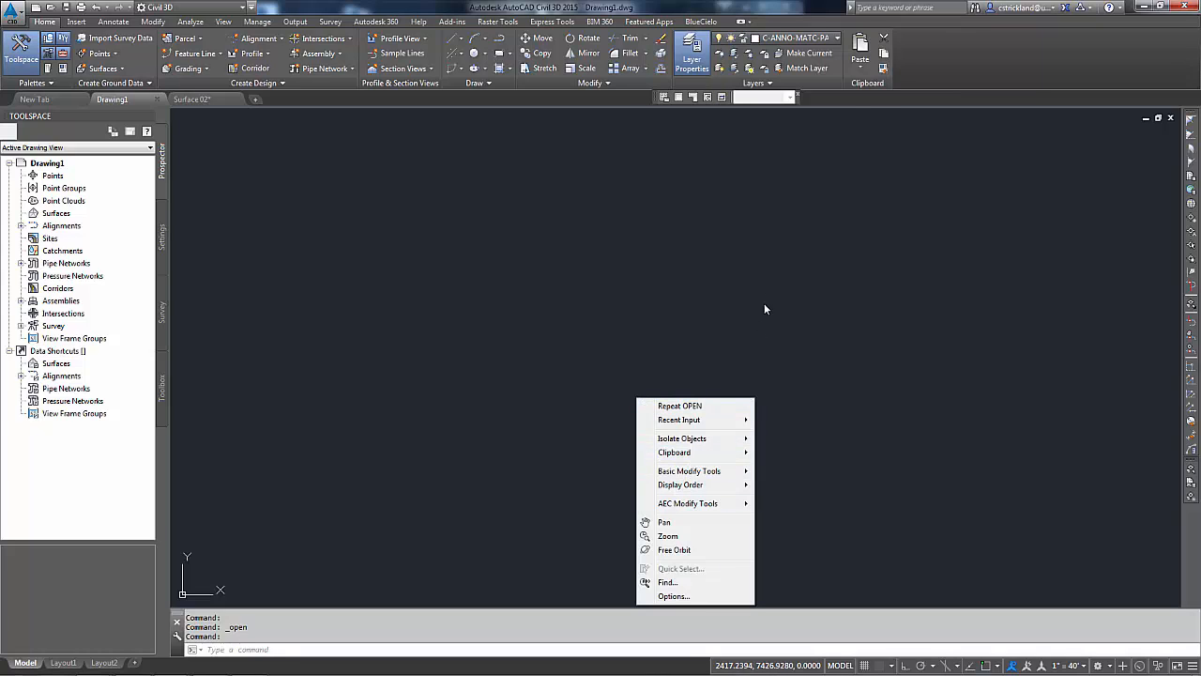
pyautogui.click(859, 60)
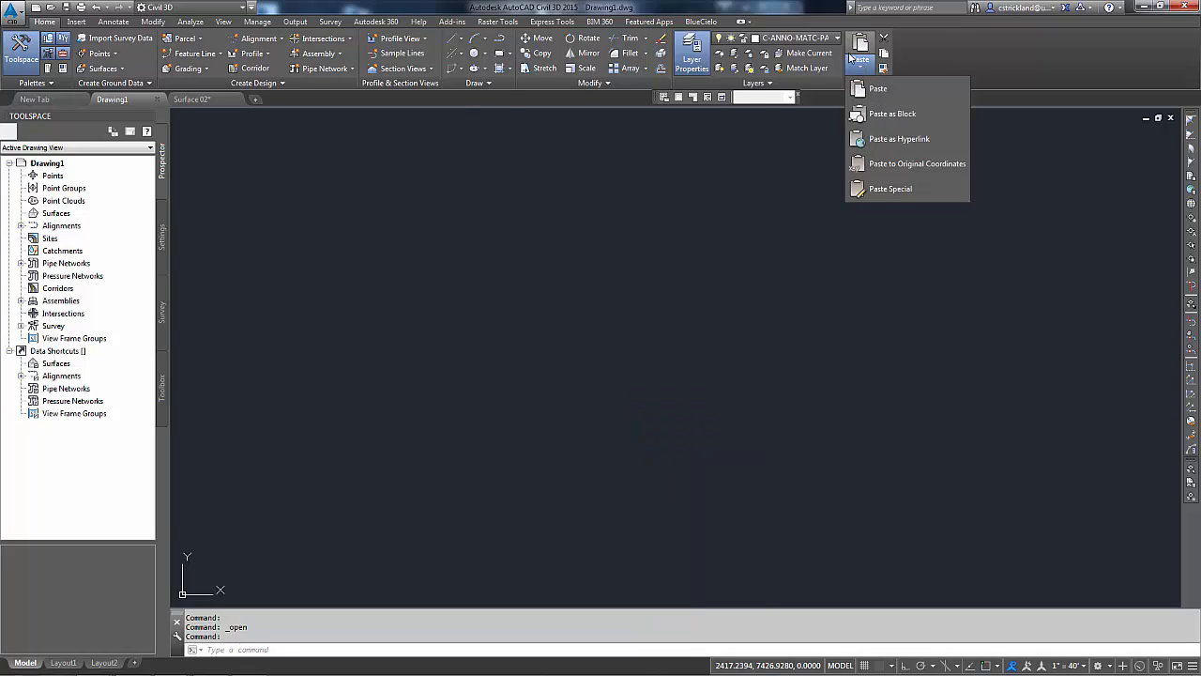
pyautogui.click(908, 166)
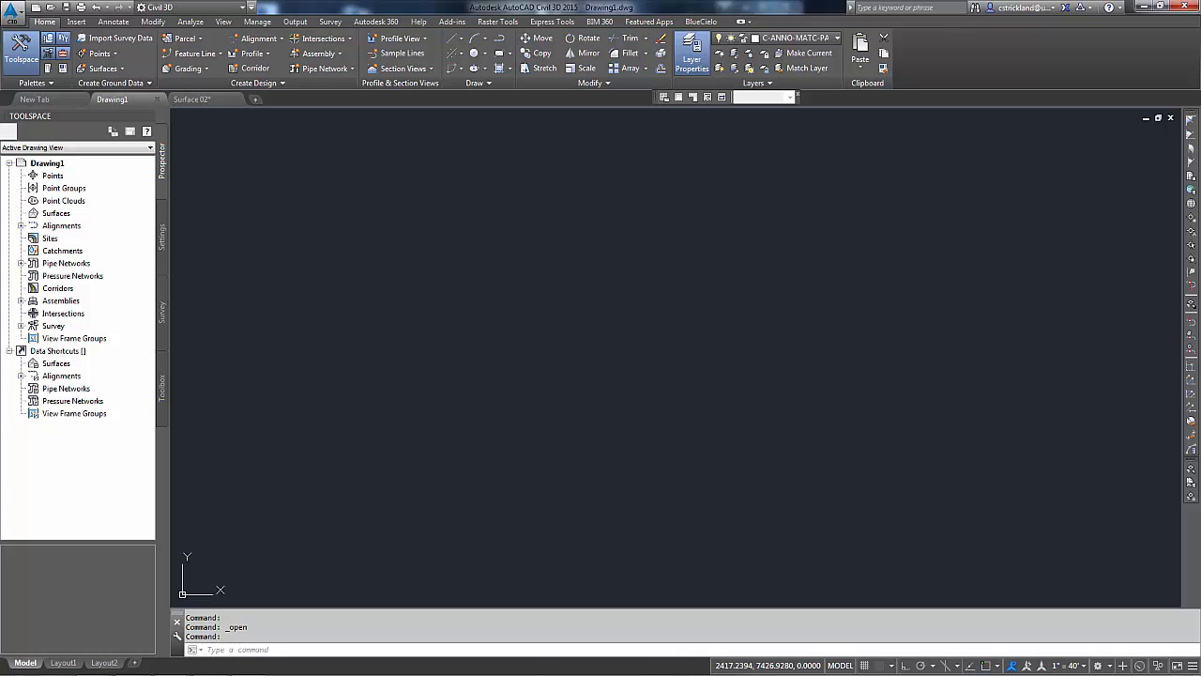
pyautogui.middleClick(705, 378)
pyautogui.middleClick(705, 378)
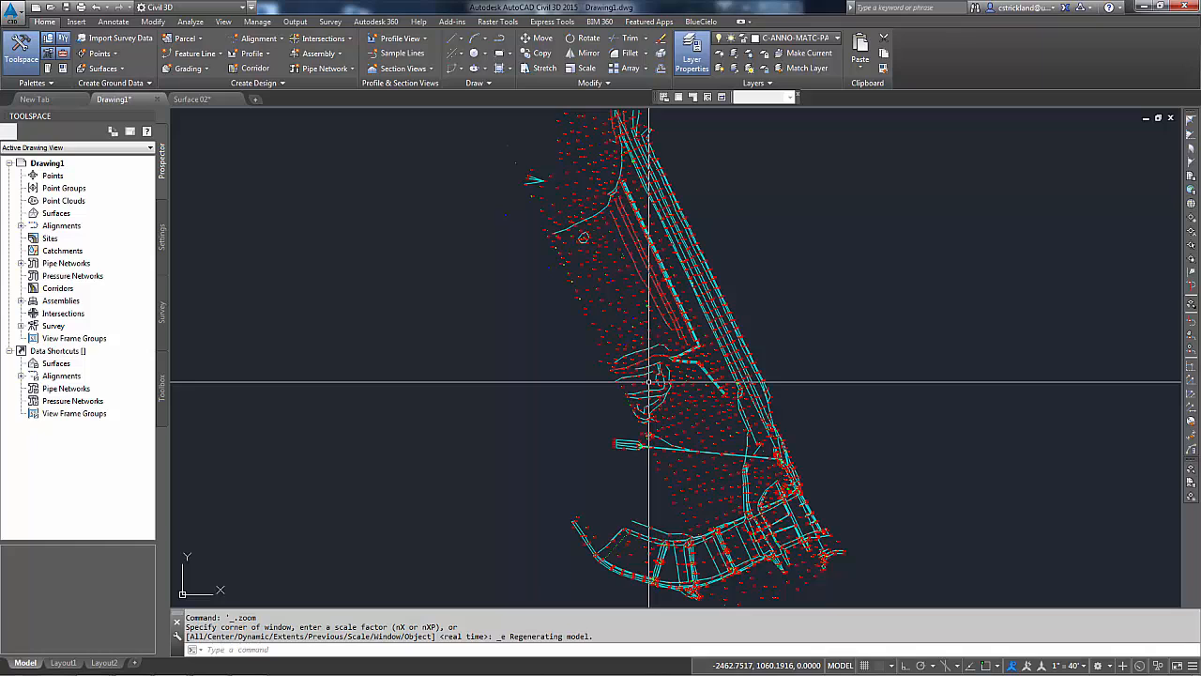
# Step: List the dot block and elevation text at the EL 944.31' label, then close the listing
pyautogui.scroll(8, 649, 382)
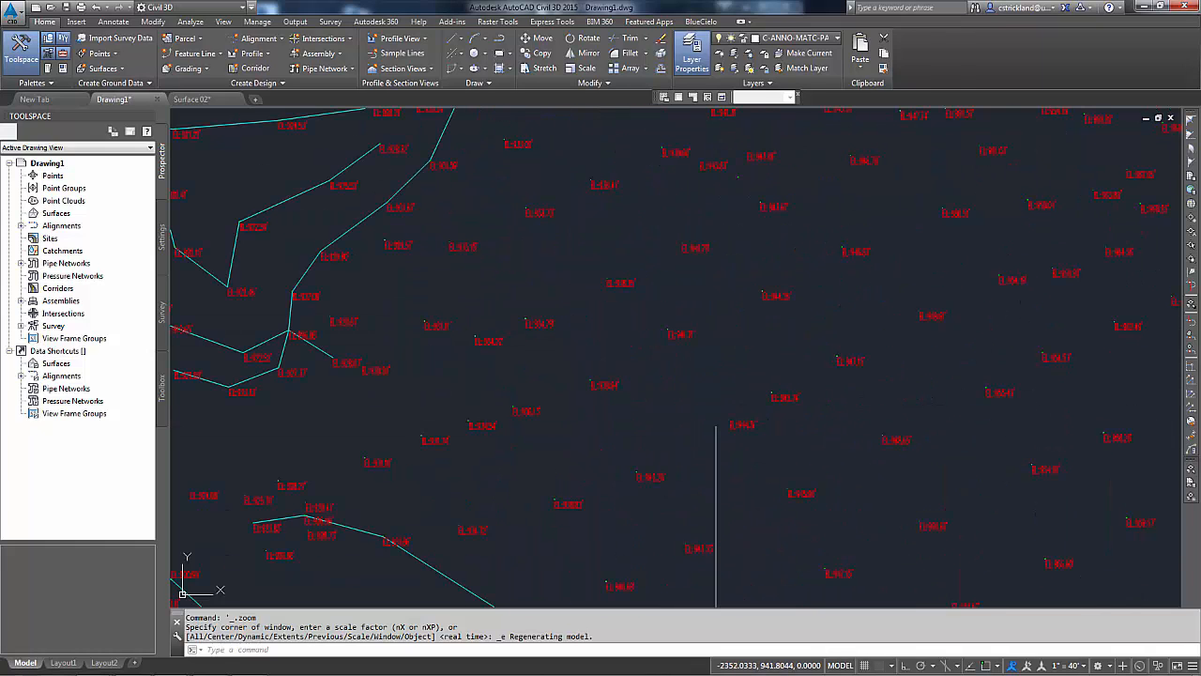
pyautogui.scroll(3, 716, 427)
pyautogui.click(676, 403)
pyautogui.click(801, 469)
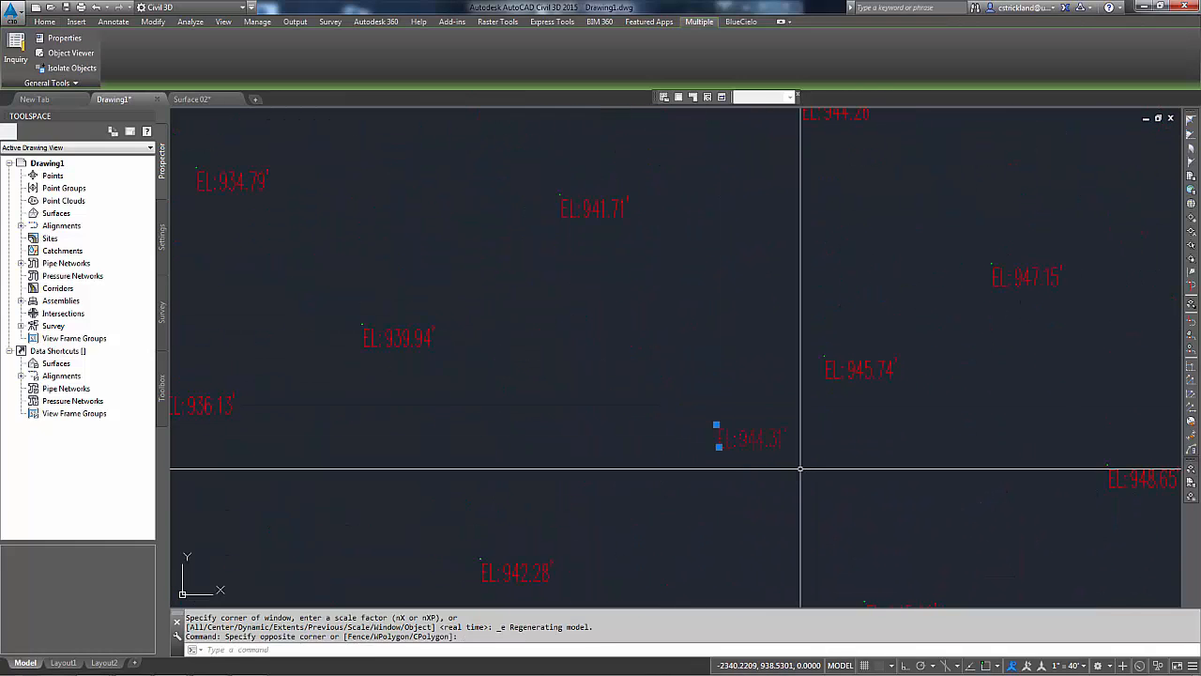
pyautogui.write('li')
pyautogui.press('Return')
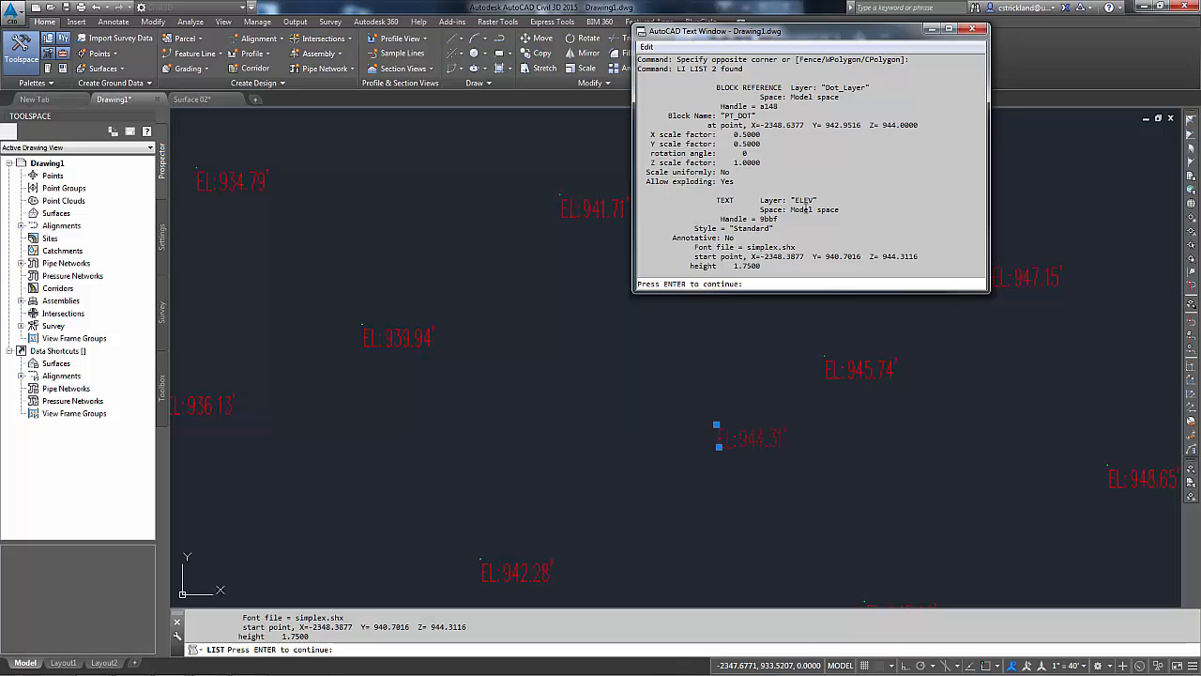
pyautogui.moveTo(880, 260); pyautogui.dragTo(917, 256)
pyautogui.press('Escape')
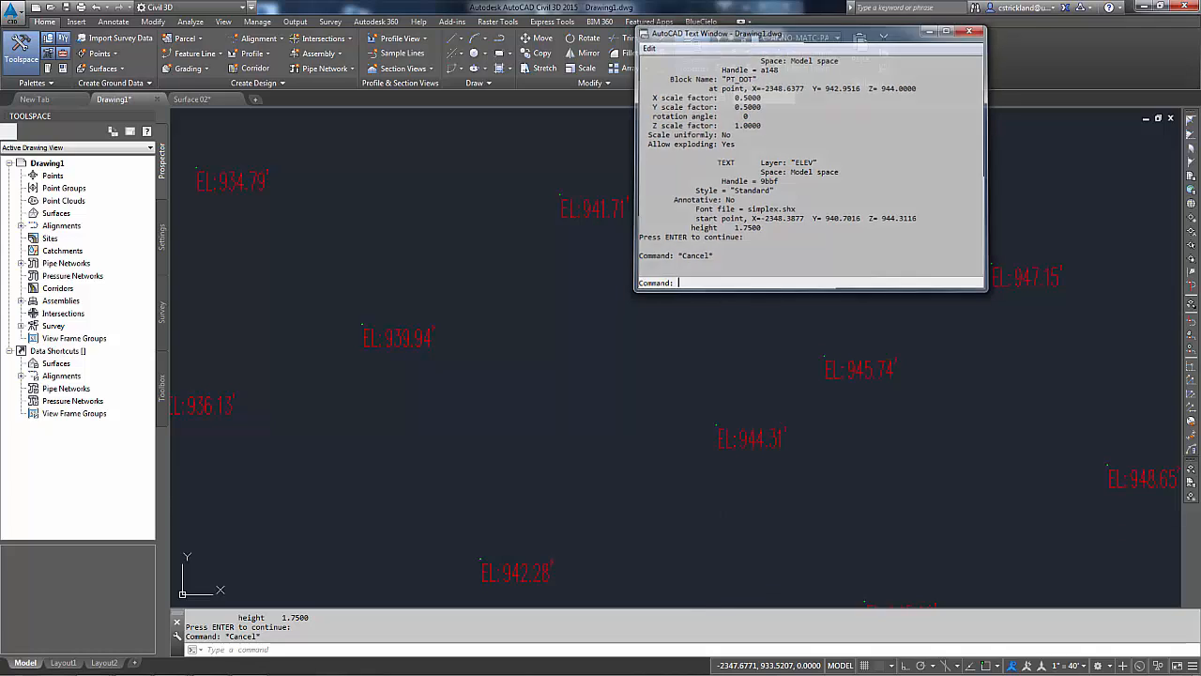
pyautogui.click(973, 29)
# Step: Orbit the pasted survey data in 3D to examine its elevations
pyautogui.scroll(-5, 741, 319)
pyautogui.scroll(-8, 741, 320)
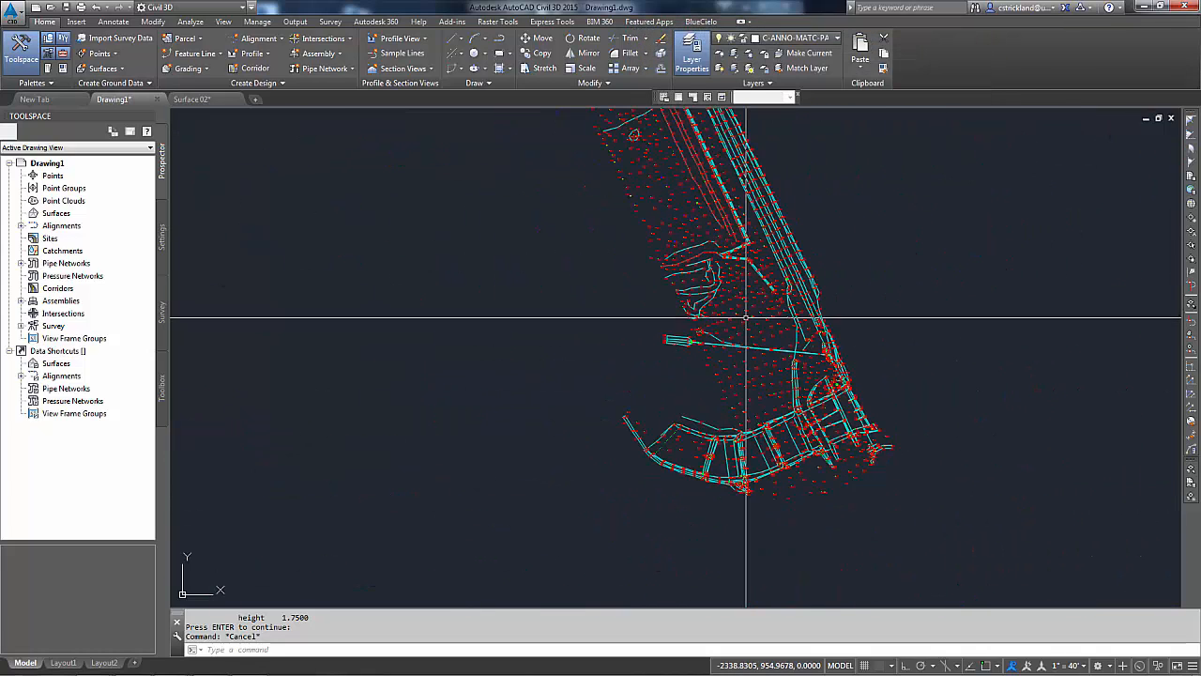
pyautogui.moveTo(752, 371); pyautogui.dragTo(756, 383, button='middle')
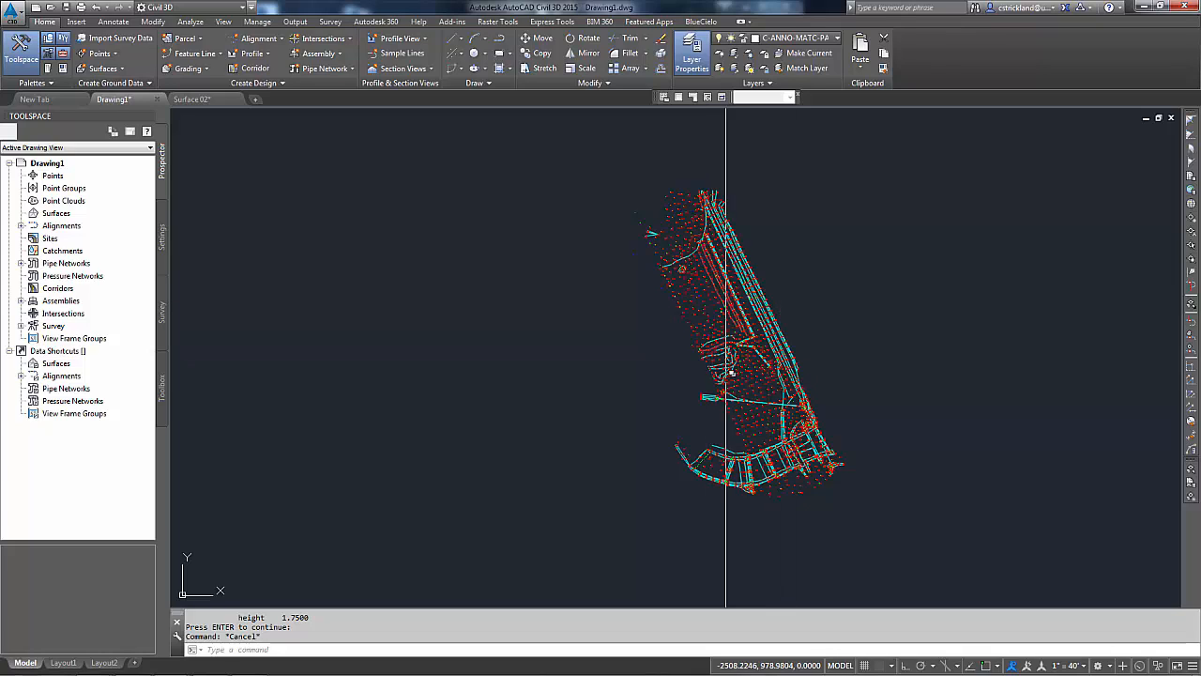
pyautogui.keyDown('shift'); pyautogui.moveTo(770, 413); pyautogui.dragTo(763, 345, button='middle'); pyautogui.keyUp('shift')
pyautogui.middleClick(757, 355)
pyautogui.middleClick(756, 355)
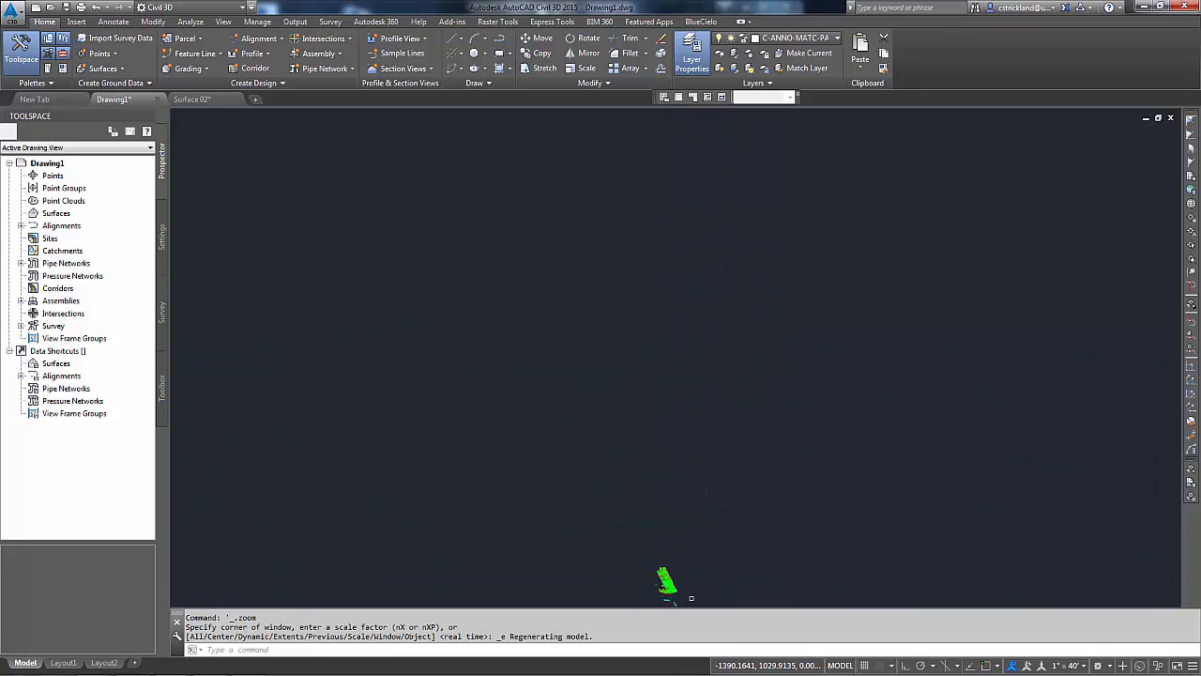
pyautogui.scroll(3, 724, 413)
pyautogui.keyDown('shift'); pyautogui.moveTo(721, 428); pyautogui.dragTo(747, 380, button='middle'); pyautogui.keyUp('shift')
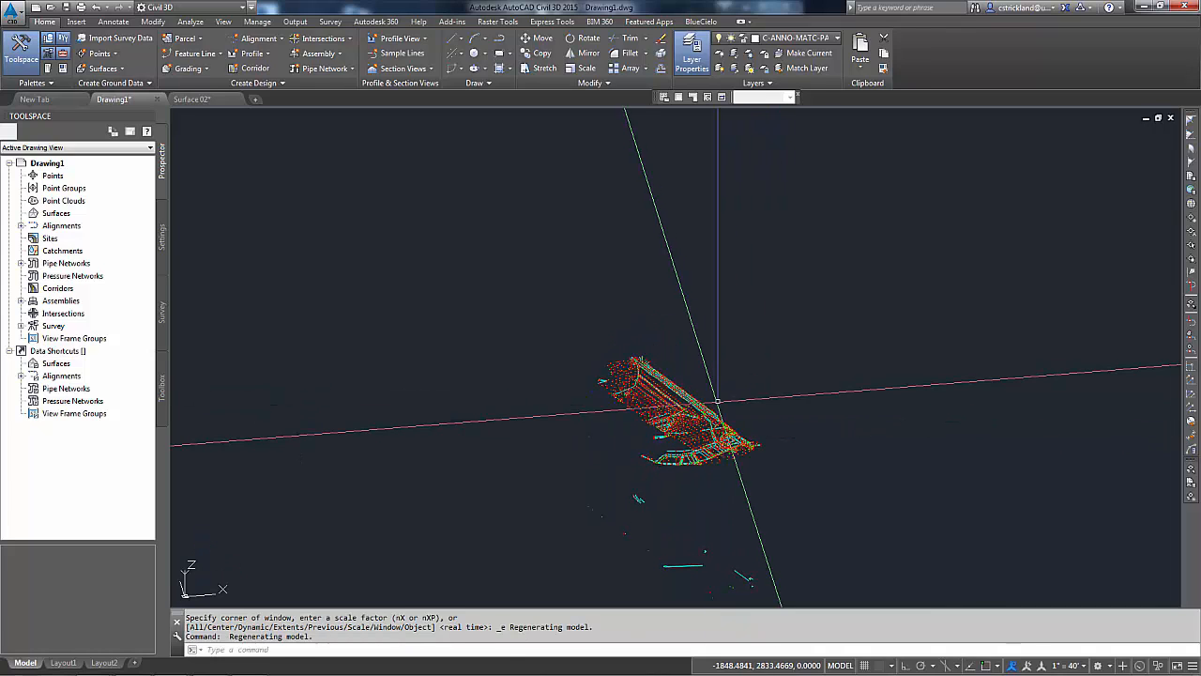
pyautogui.middleClick(718, 402)
pyautogui.middleClick(718, 403)
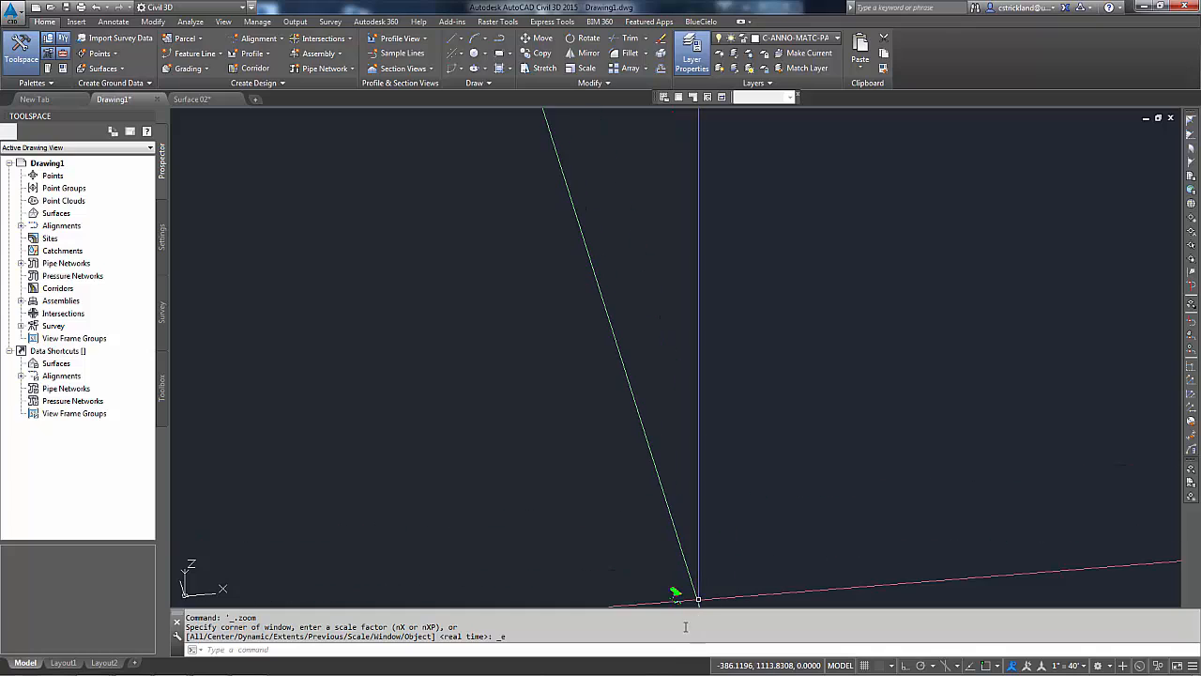
# Step: Erase the stray curved line lying far away from the survey data
pyautogui.moveTo(682, 366); pyautogui.dragTo(687, 467, button='middle')
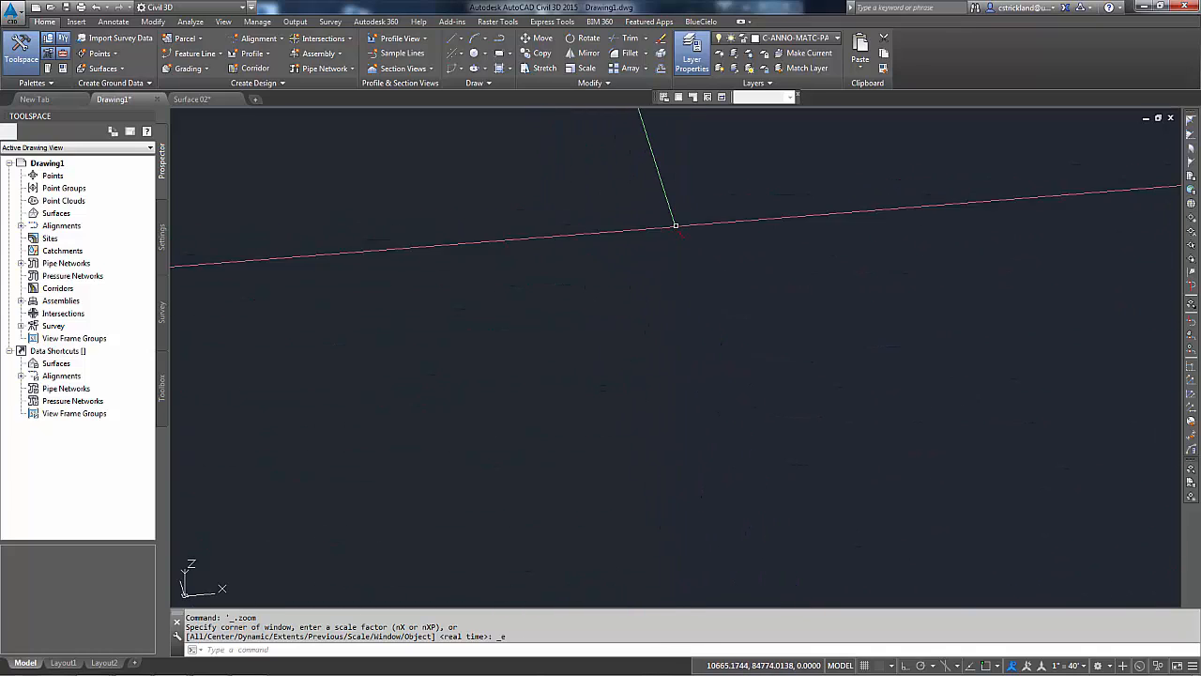
pyautogui.scroll(-4, 765, 184)
pyautogui.scroll(3, 710, 310)
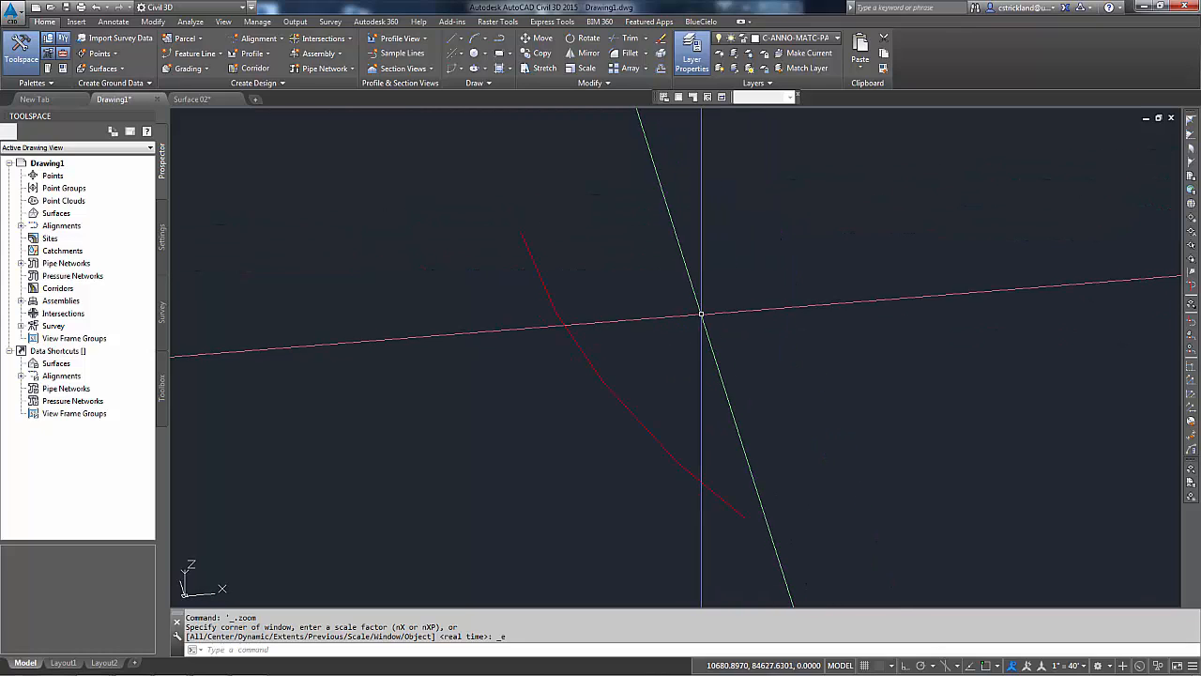
pyautogui.moveTo(700, 319); pyautogui.dragTo(657, 341, button='middle')
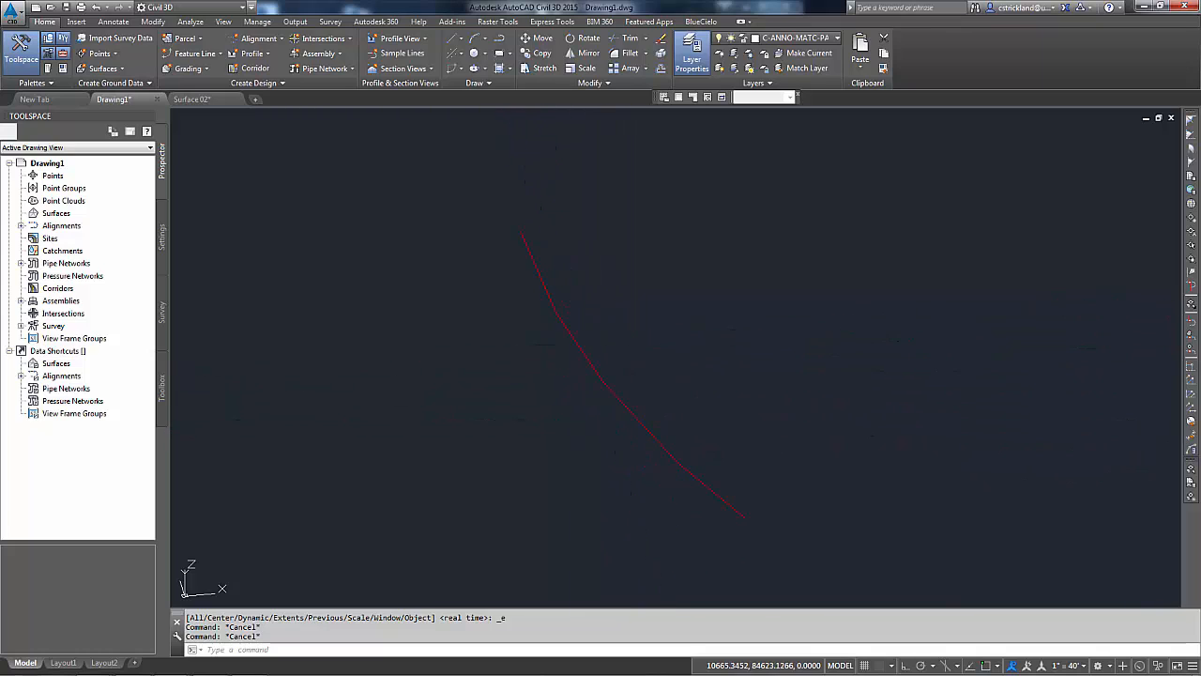
pyautogui.write('e')
pyautogui.press('Return')
pyautogui.click(624, 360)
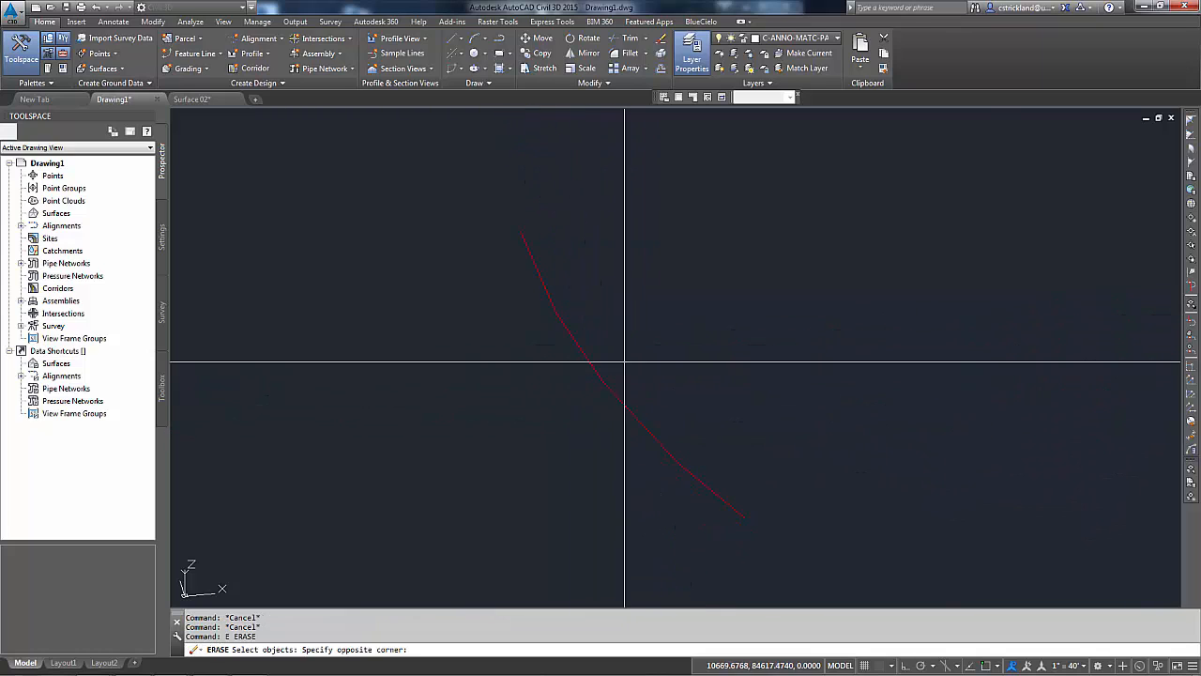
pyautogui.click(587, 390)
pyautogui.press('Return')
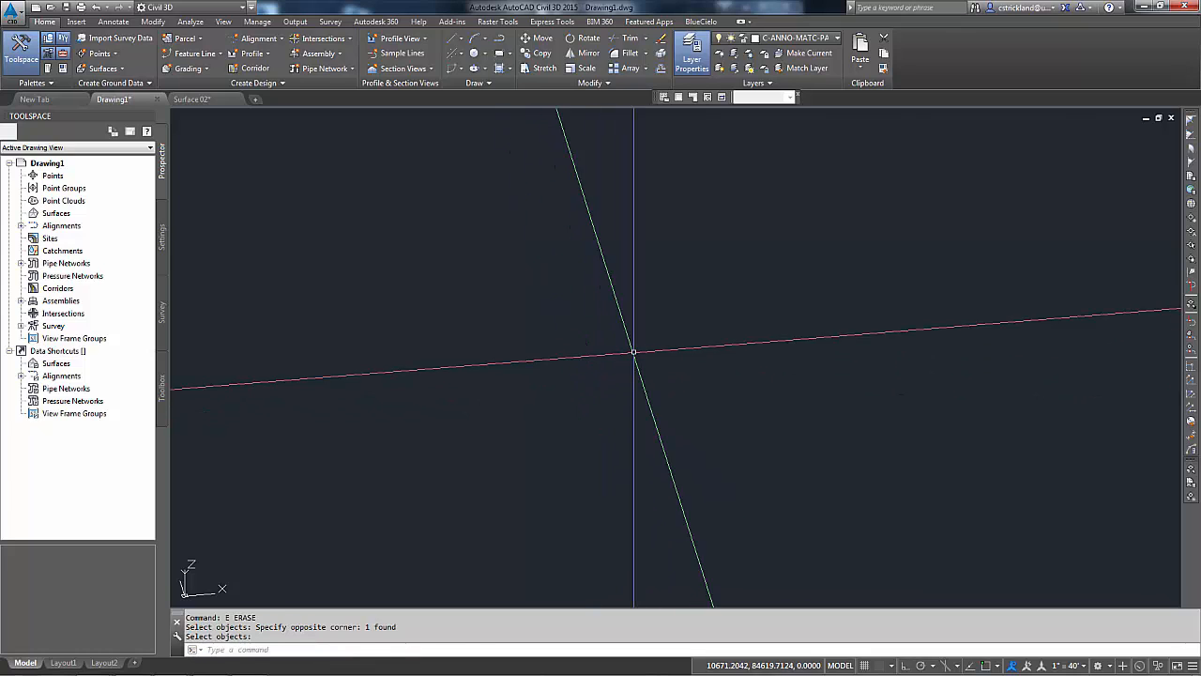
# Step: Delete the stray objects lying below the survey data in the 3D view
pyautogui.middleClick(633, 352)
pyautogui.middleClick(634, 352)
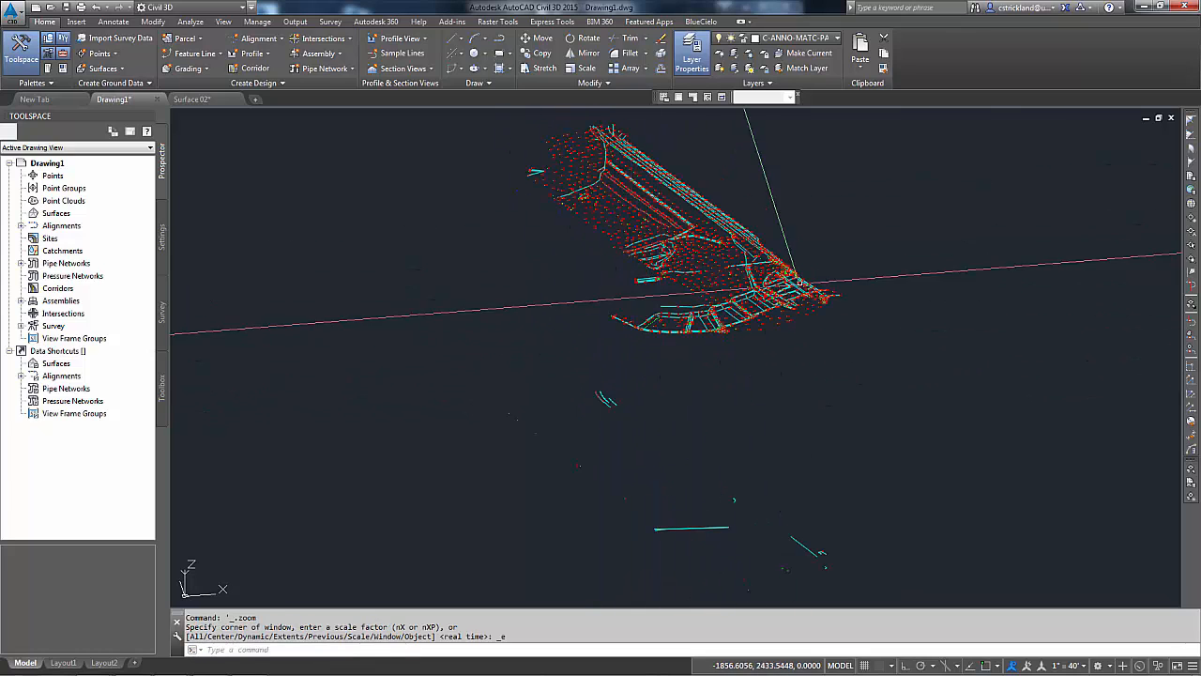
pyautogui.keyDown('shift'); pyautogui.moveTo(747, 384); pyautogui.dragTo(733, 358, button='middle'); pyautogui.keyUp('shift')
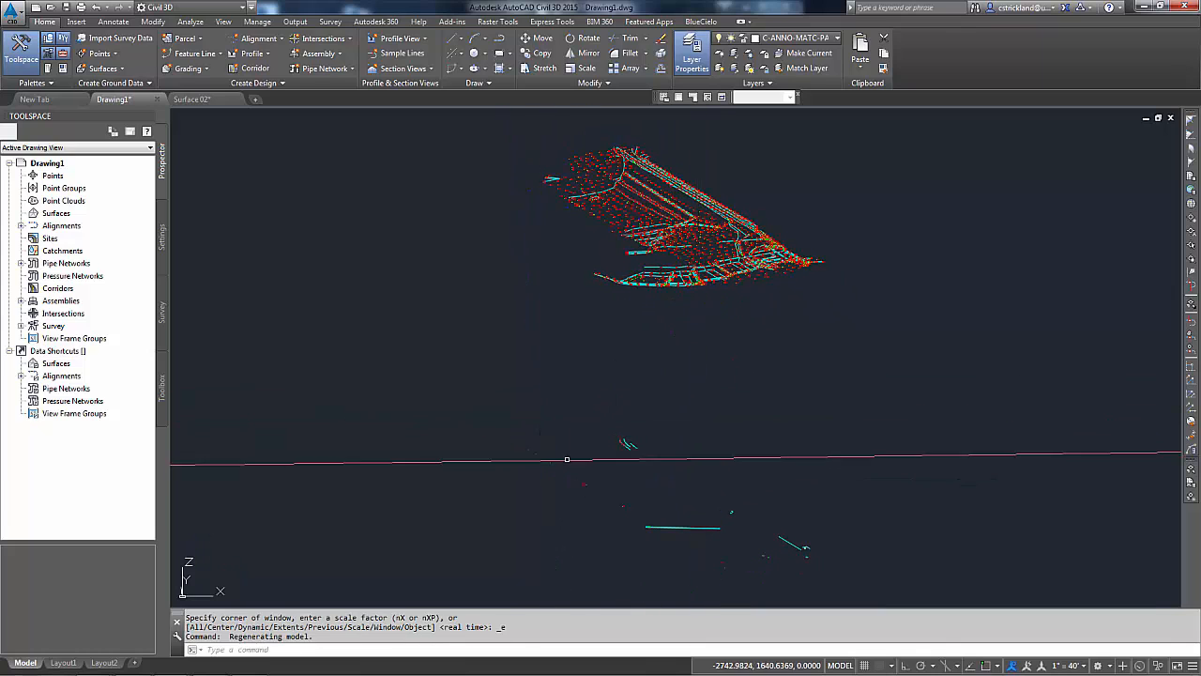
pyautogui.moveTo(777, 465); pyautogui.dragTo(783, 452, button='middle')
pyautogui.press('Escape')
pyautogui.press('Escape')
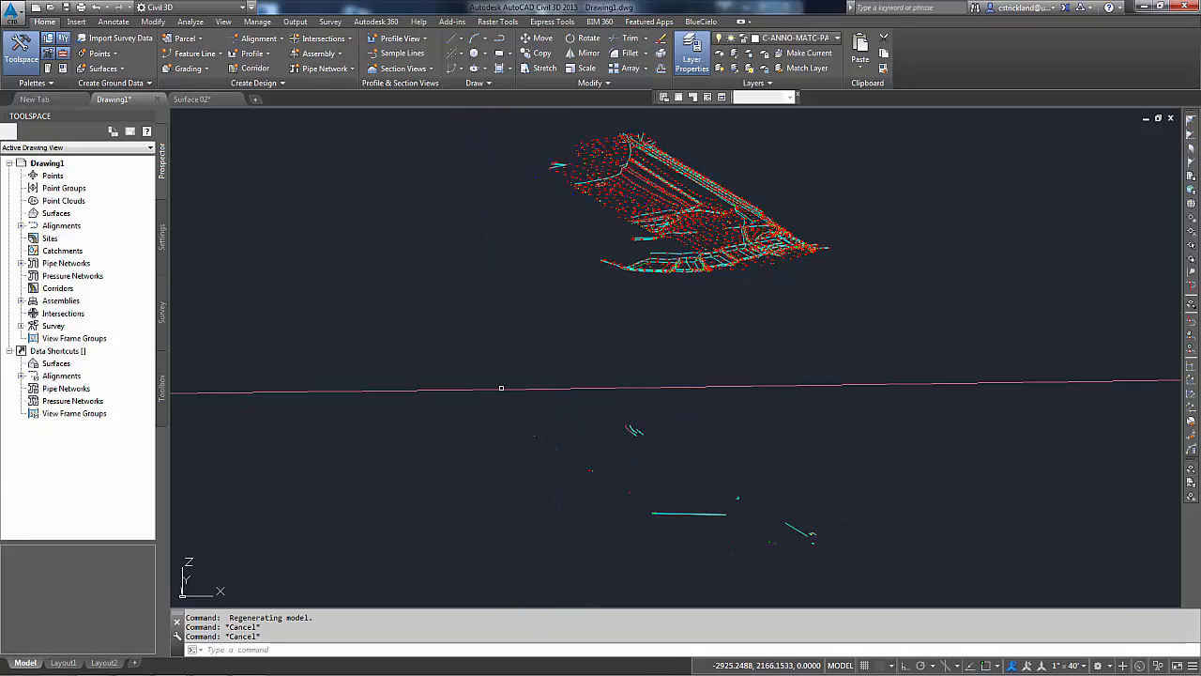
pyautogui.click(480, 384)
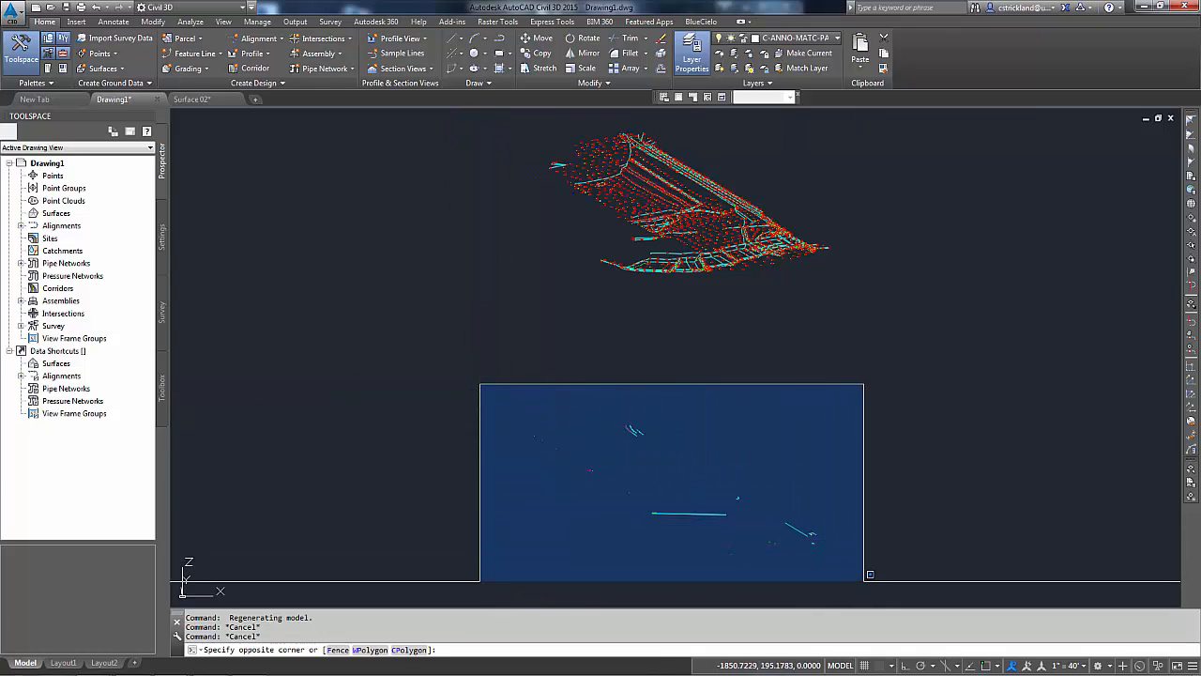
pyautogui.click(862, 586)
pyautogui.press('Delete')
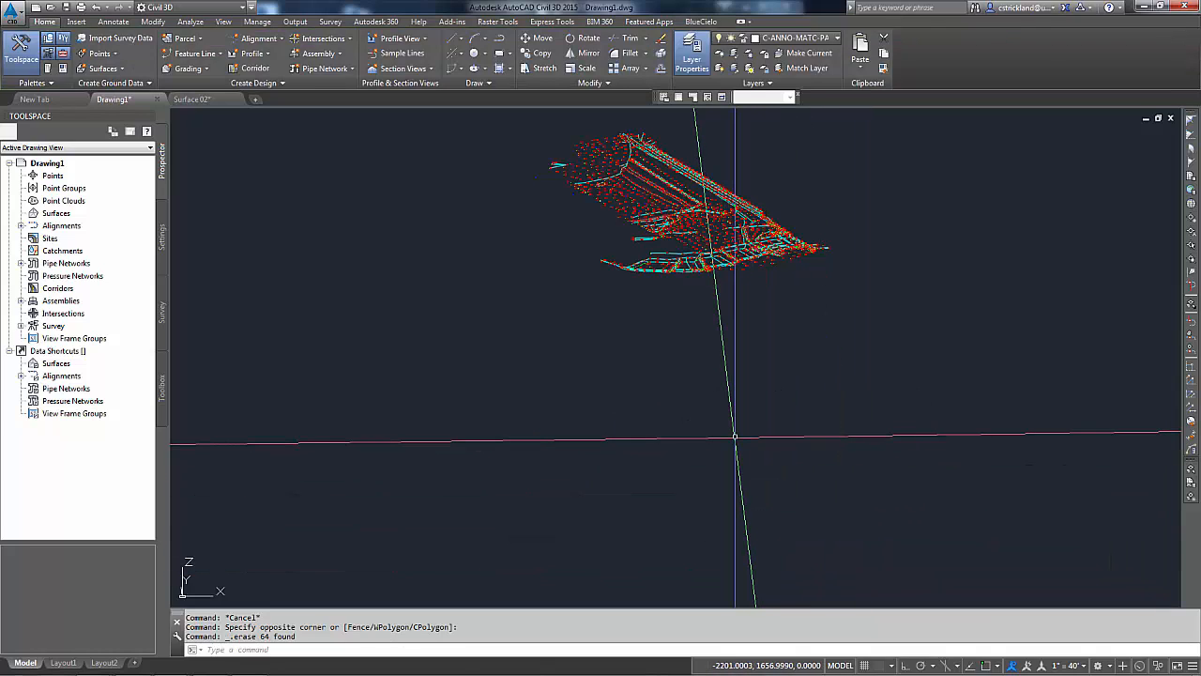
# Step: Return the view of the survey data to plan view
pyautogui.write('plan')
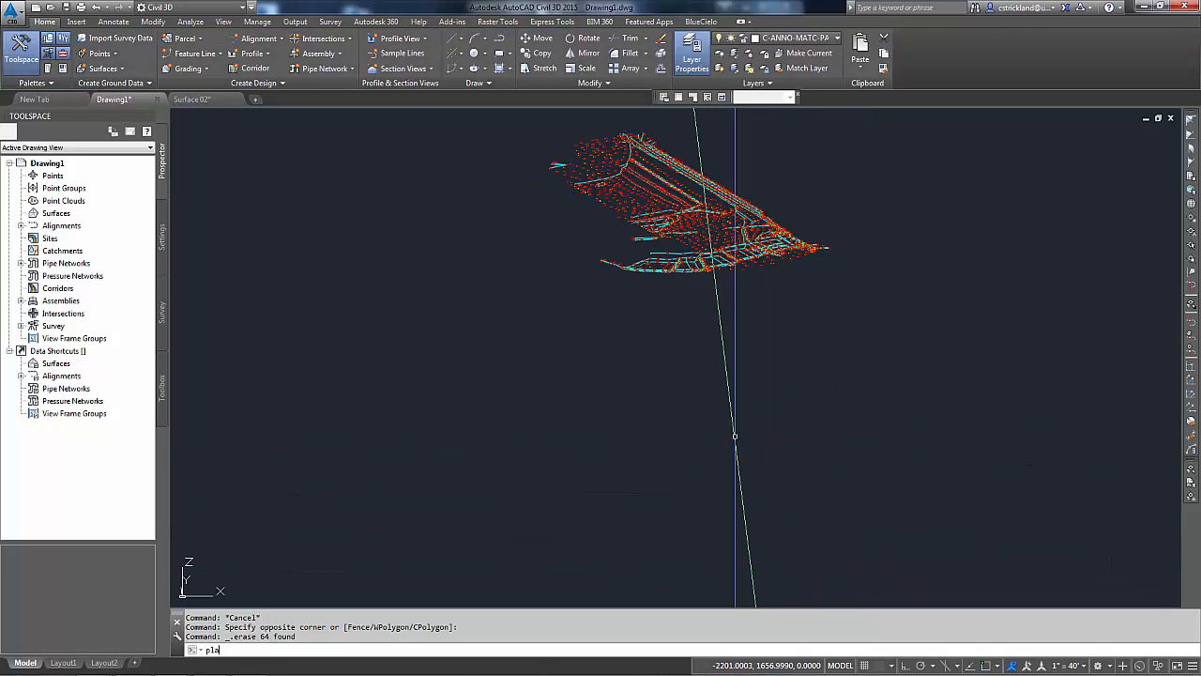
pyautogui.press('Return')
pyautogui.press('Return')
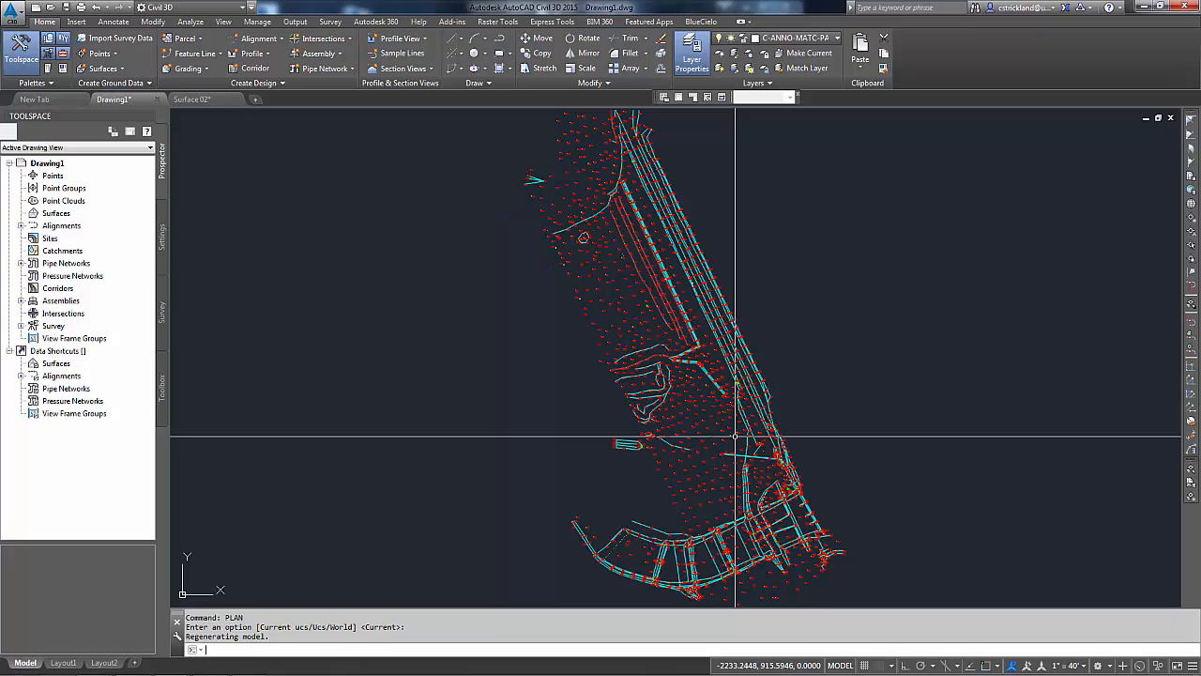
# Step: Start creating a new TIN surface in the drawing and name it Block
pyautogui.rightClick(59, 214)
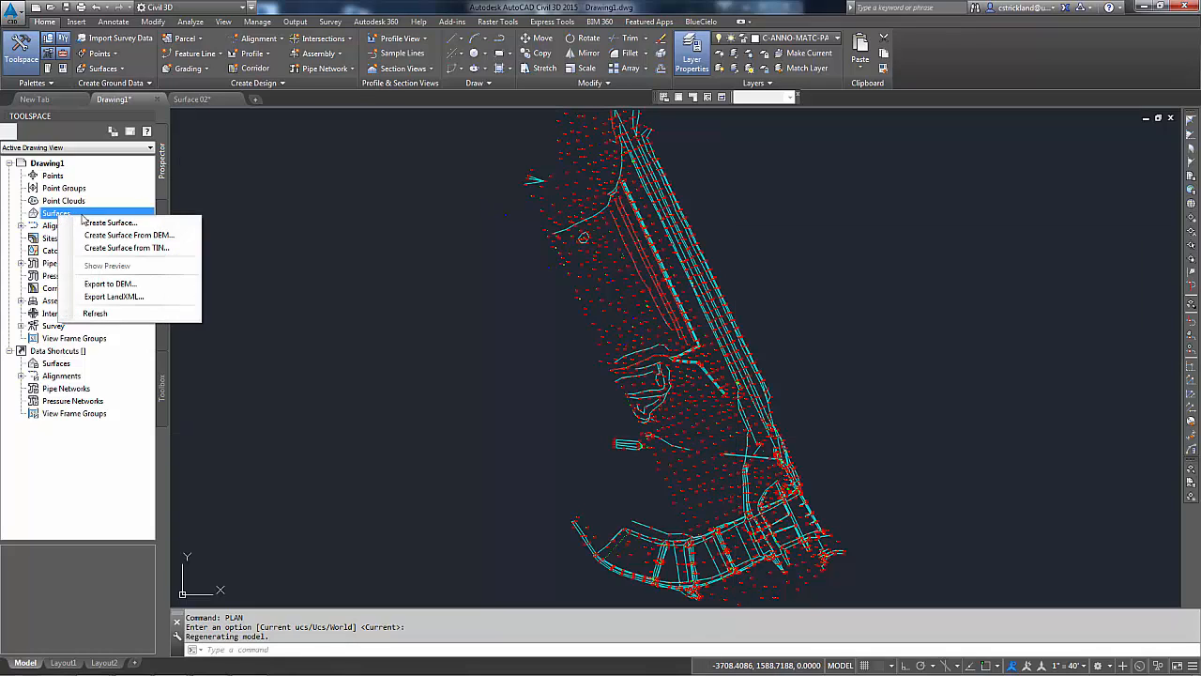
pyautogui.click(44, 219)
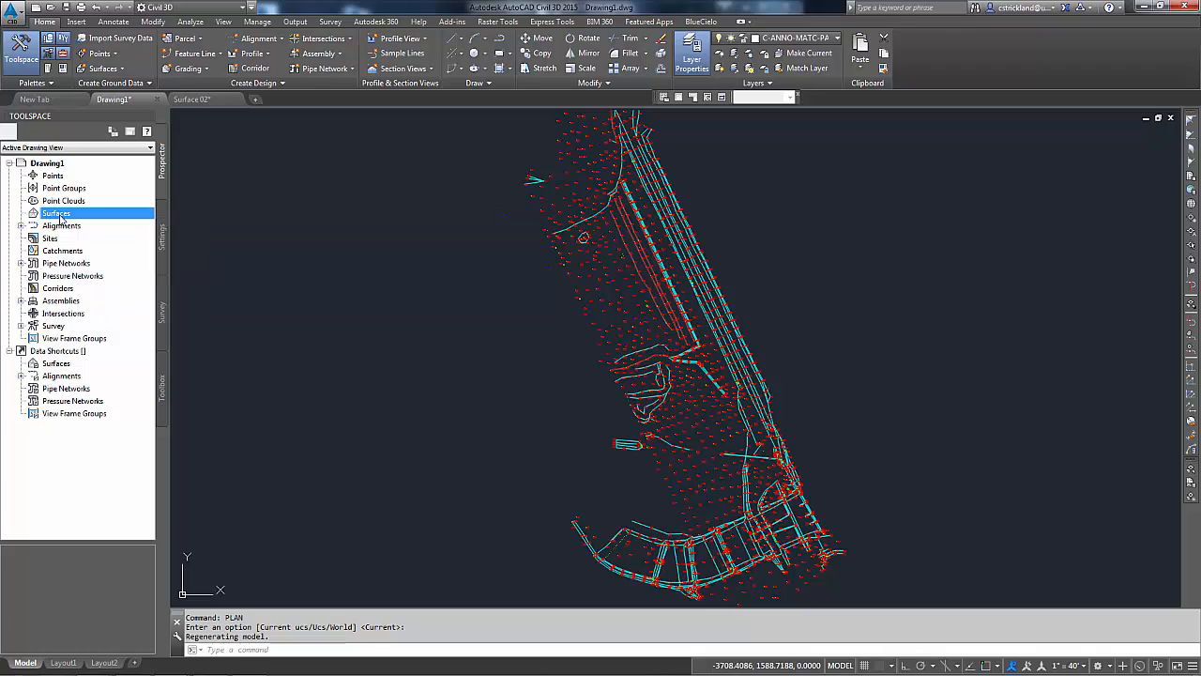
pyautogui.rightClick(56, 216)
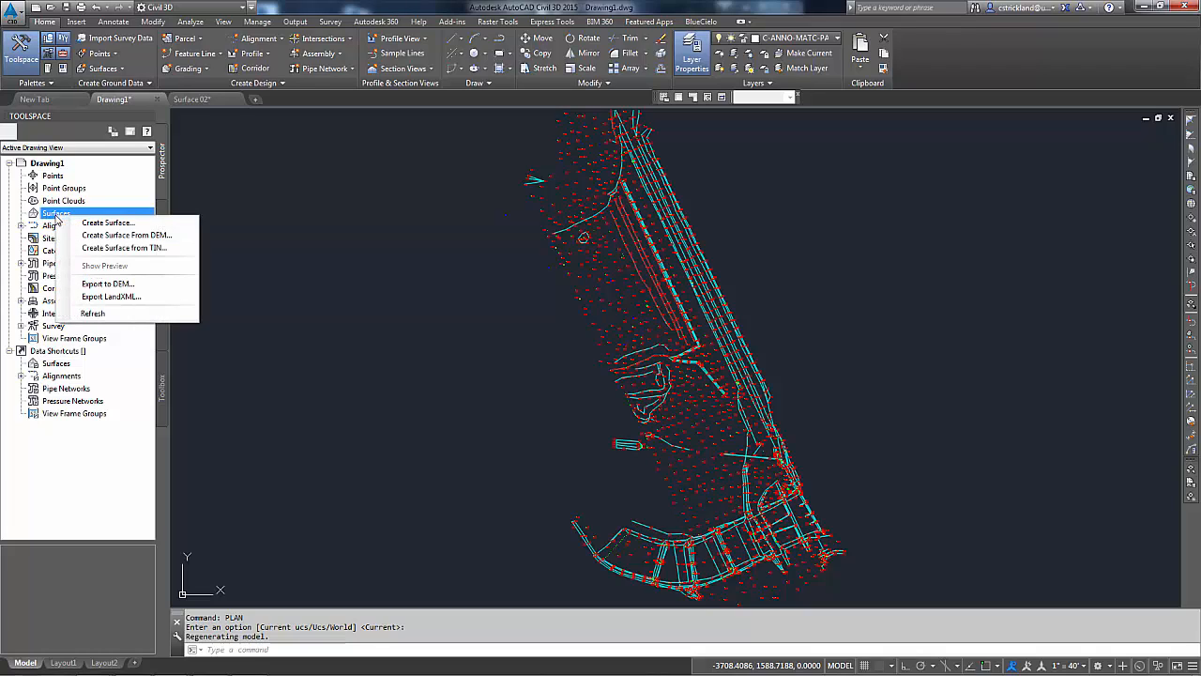
pyautogui.click(97, 224)
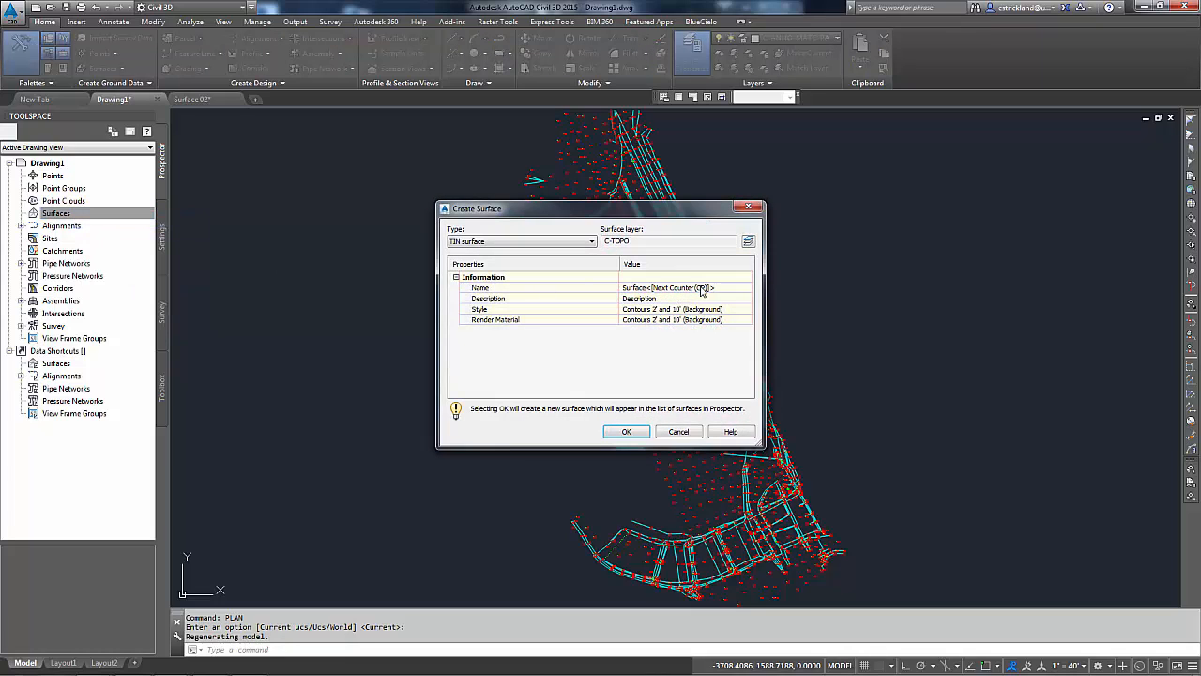
pyautogui.click(702, 289)
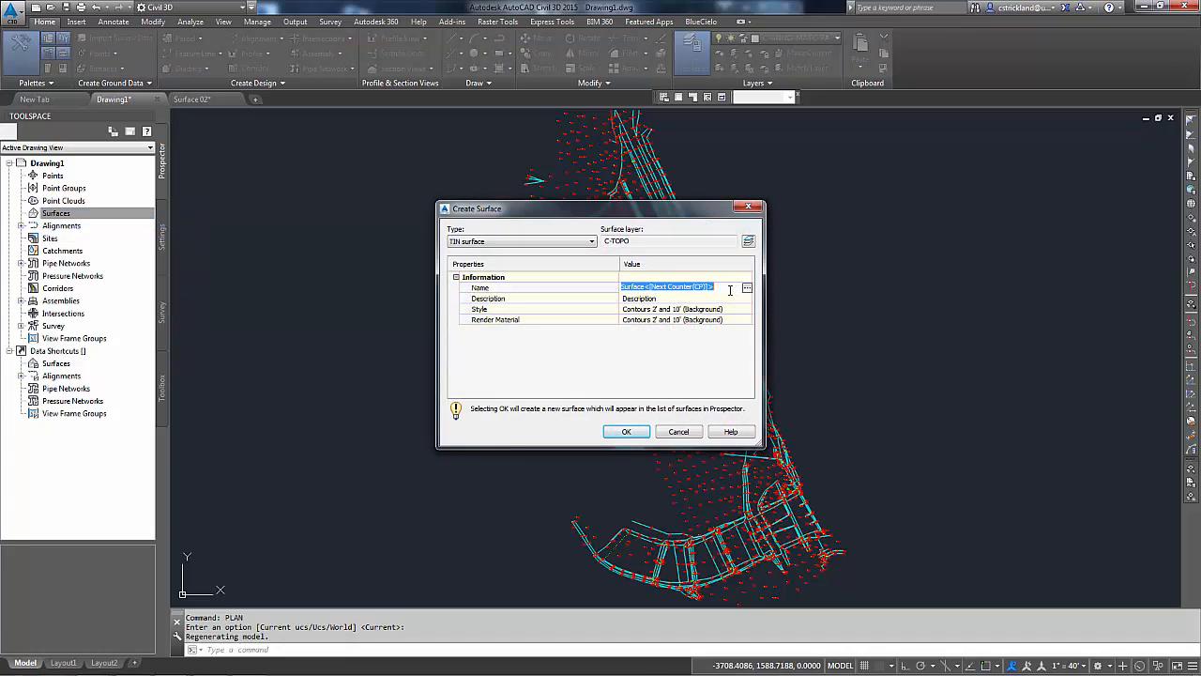
pyautogui.write('Block')
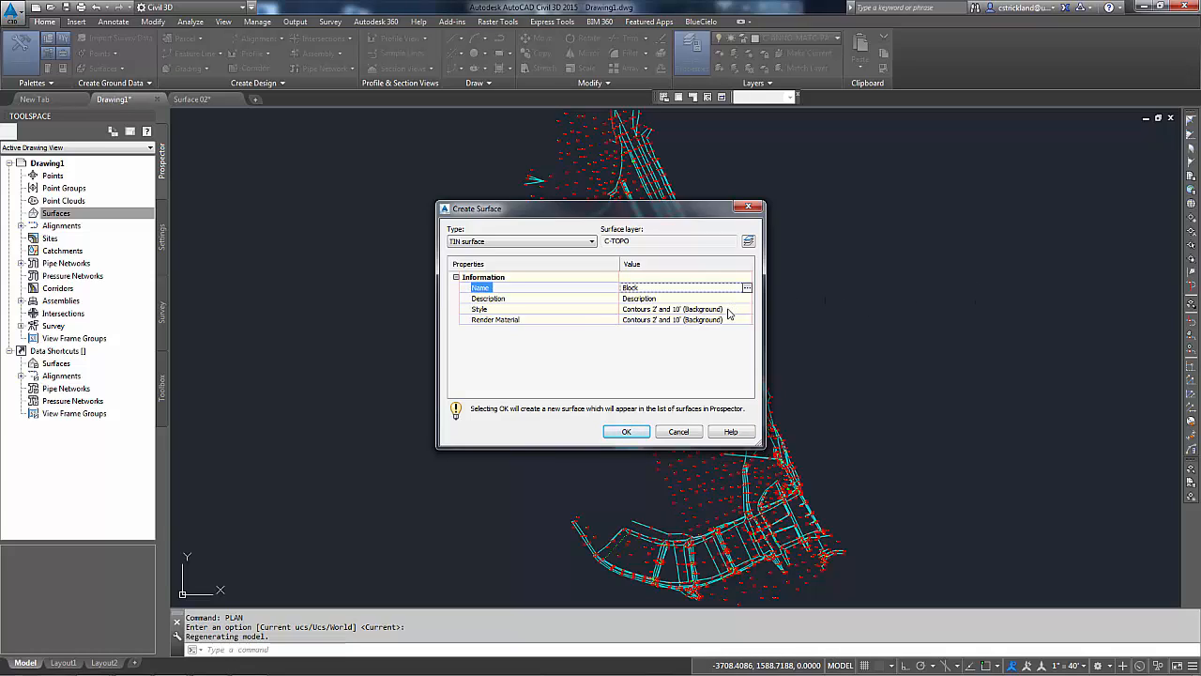
pyautogui.press('Return')
# Step: Set the new surface's style to Contours 1' and 5' (Design) and create the surface
pyautogui.click(742, 311)
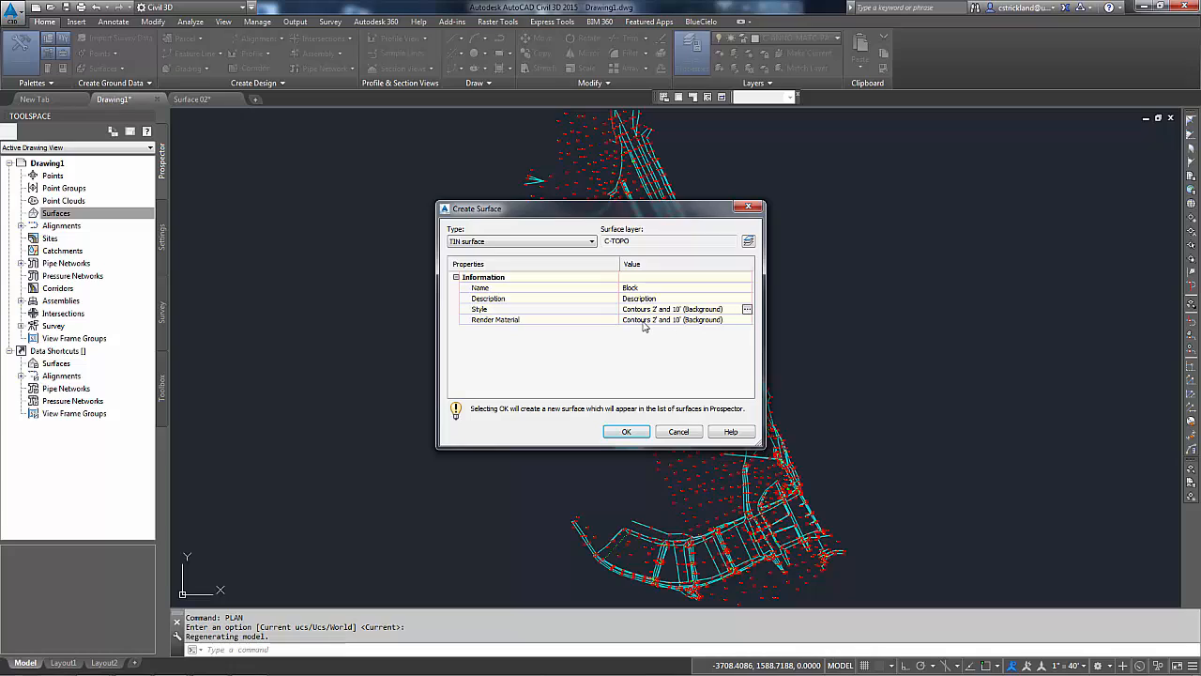
pyautogui.click(716, 310)
pyautogui.click(747, 310)
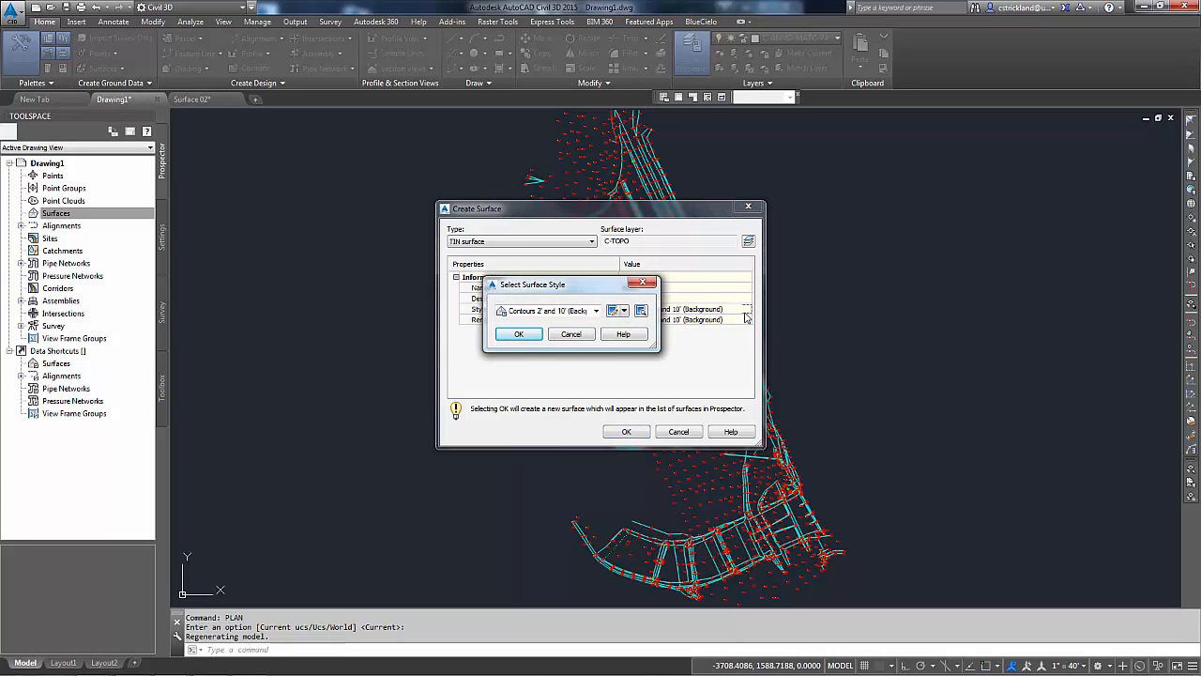
pyautogui.click(595, 311)
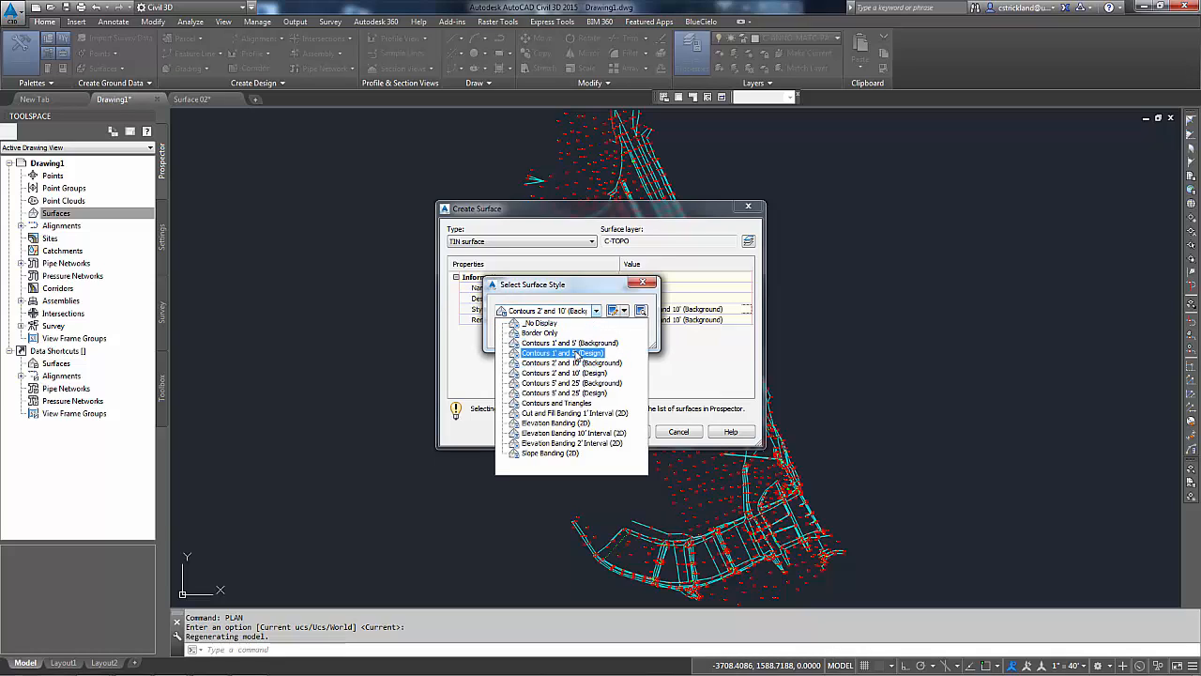
pyautogui.click(575, 353)
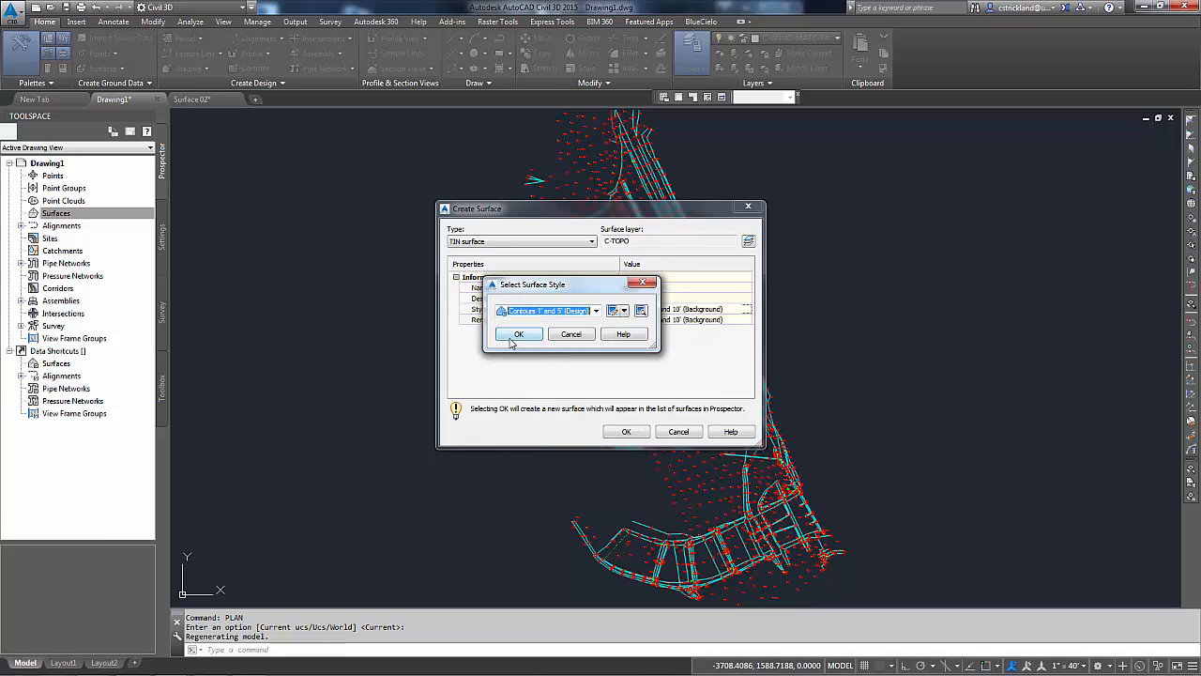
pyautogui.click(516, 336)
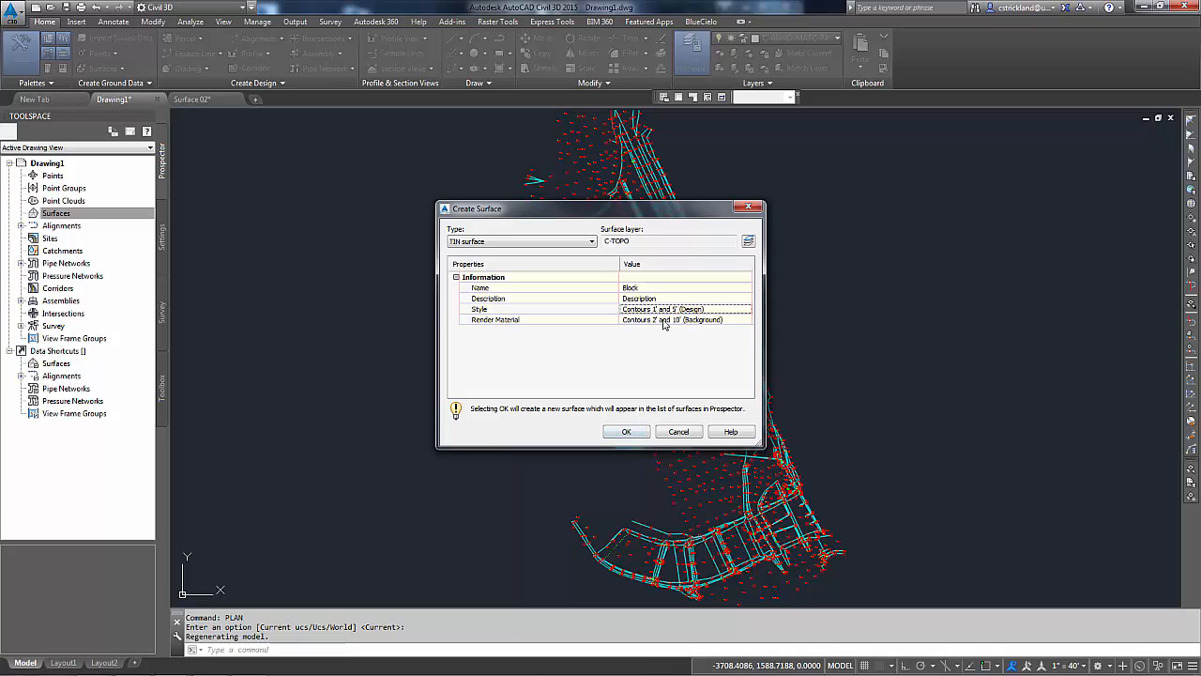
pyautogui.click(626, 432)
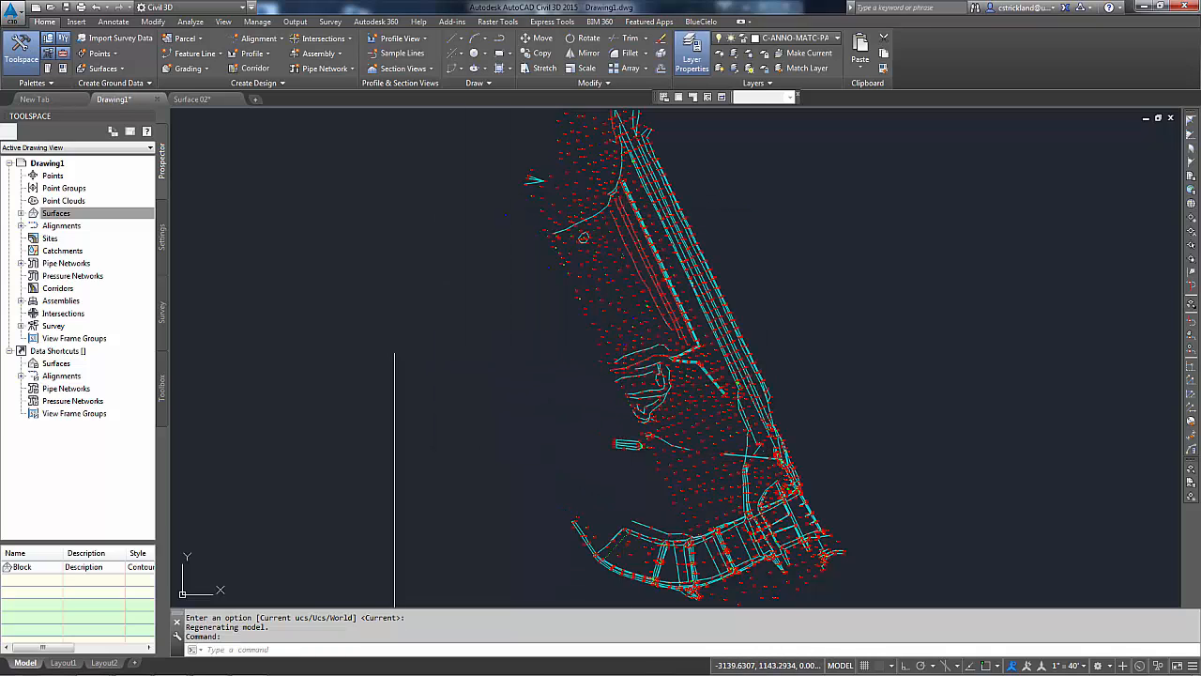
# Step: Expand the Block surface's definition and start adding drawing objects of type Blocks
pyautogui.click(20, 213)
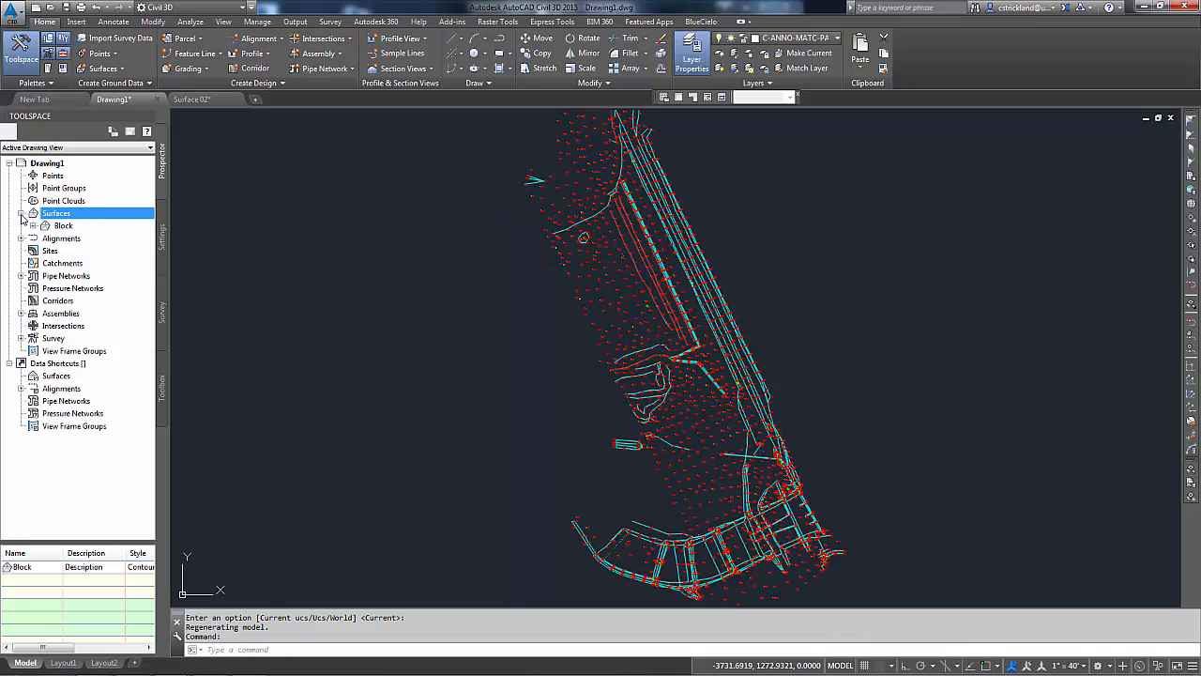
pyautogui.click(33, 226)
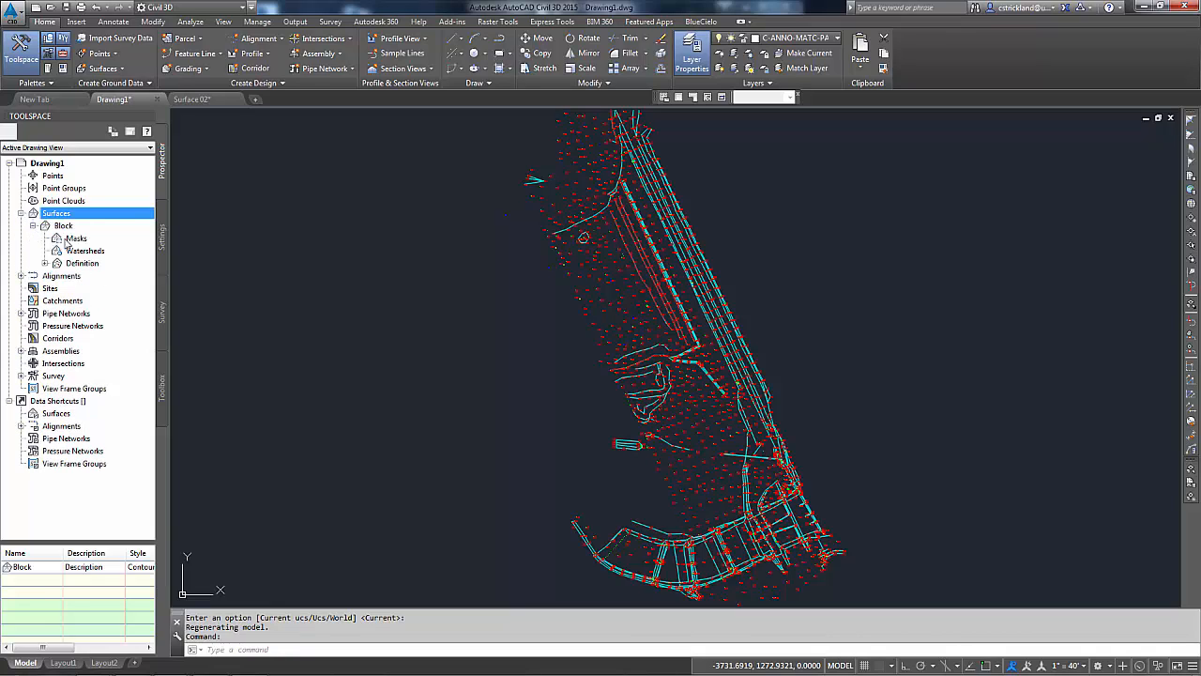
pyautogui.click(65, 227)
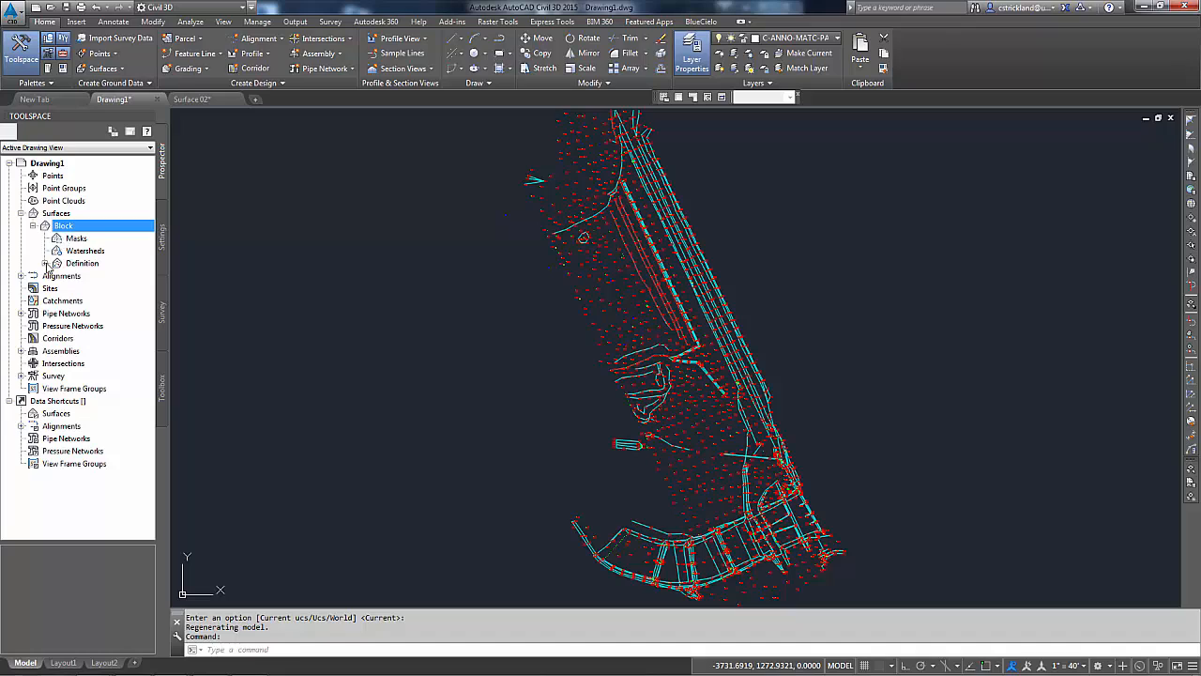
pyautogui.click(45, 264)
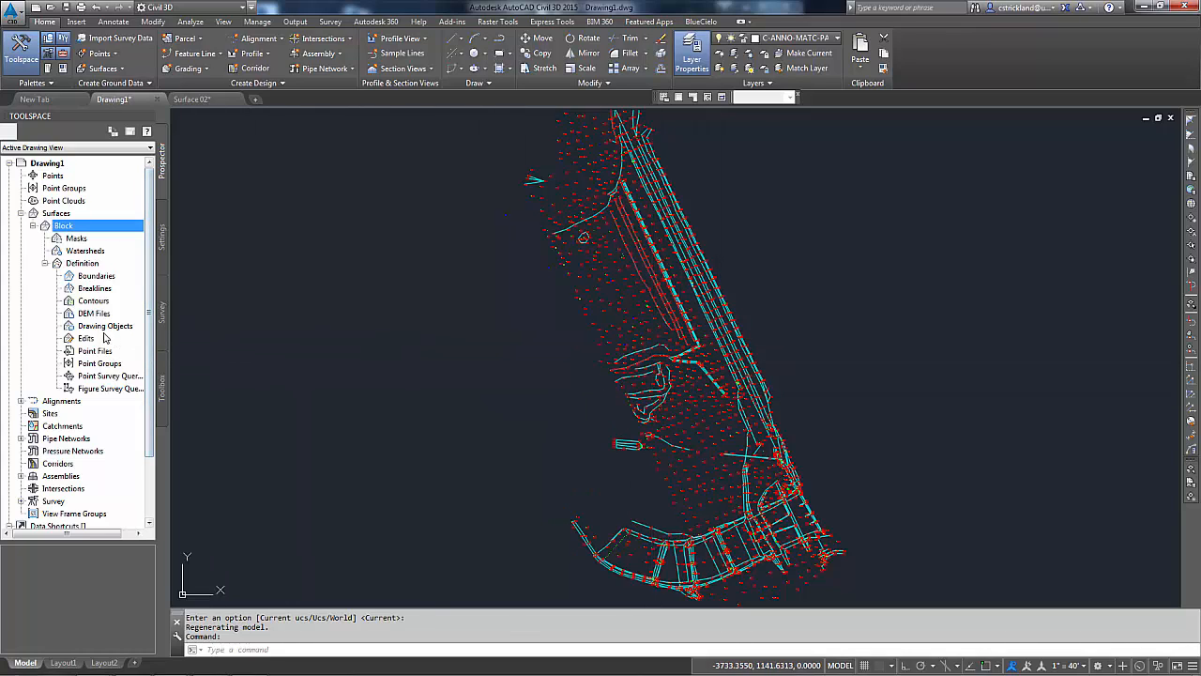
pyautogui.click(107, 328)
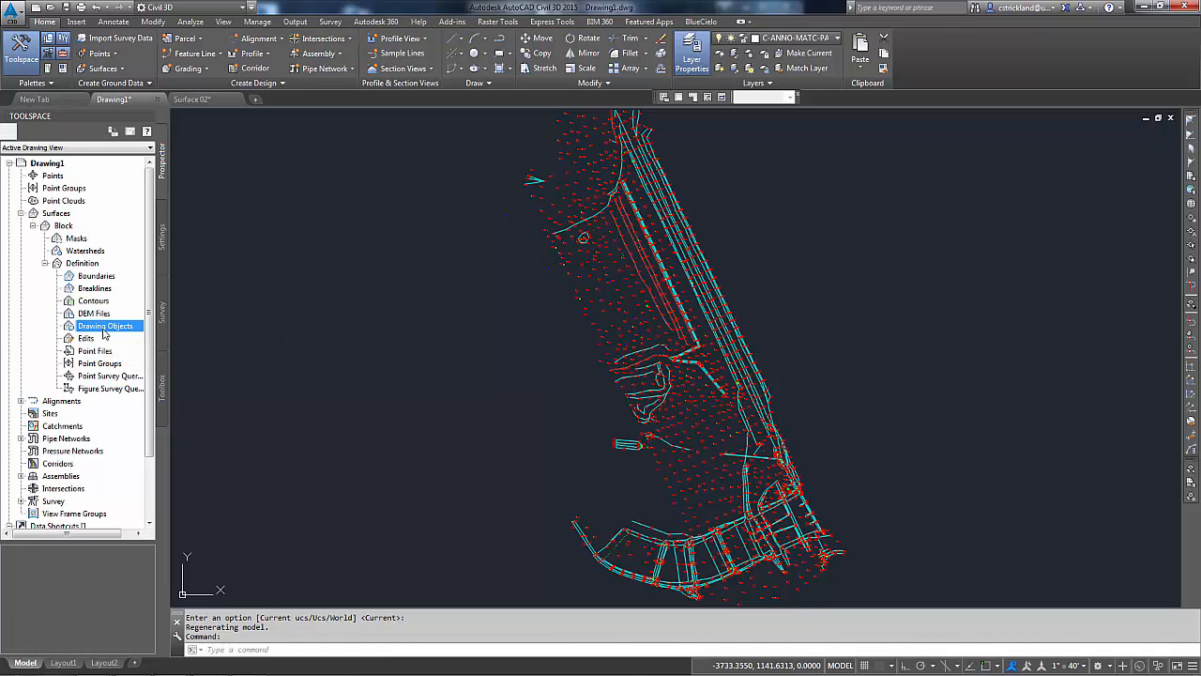
pyautogui.rightClick(118, 329)
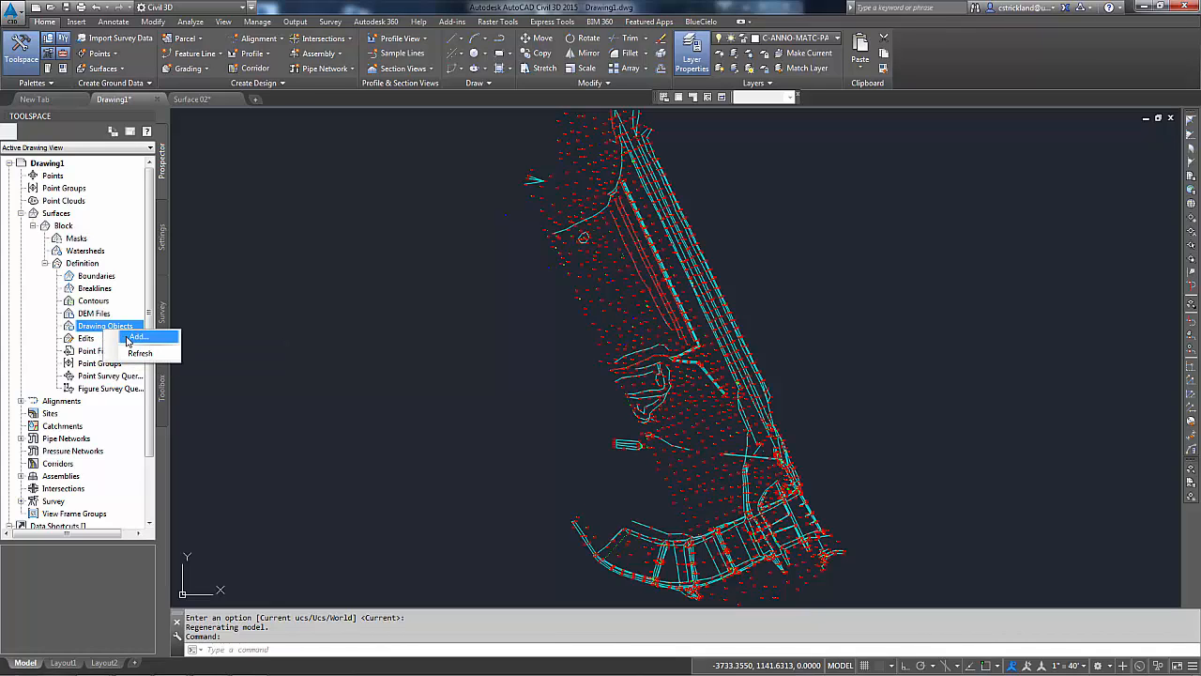
pyautogui.click(136, 337)
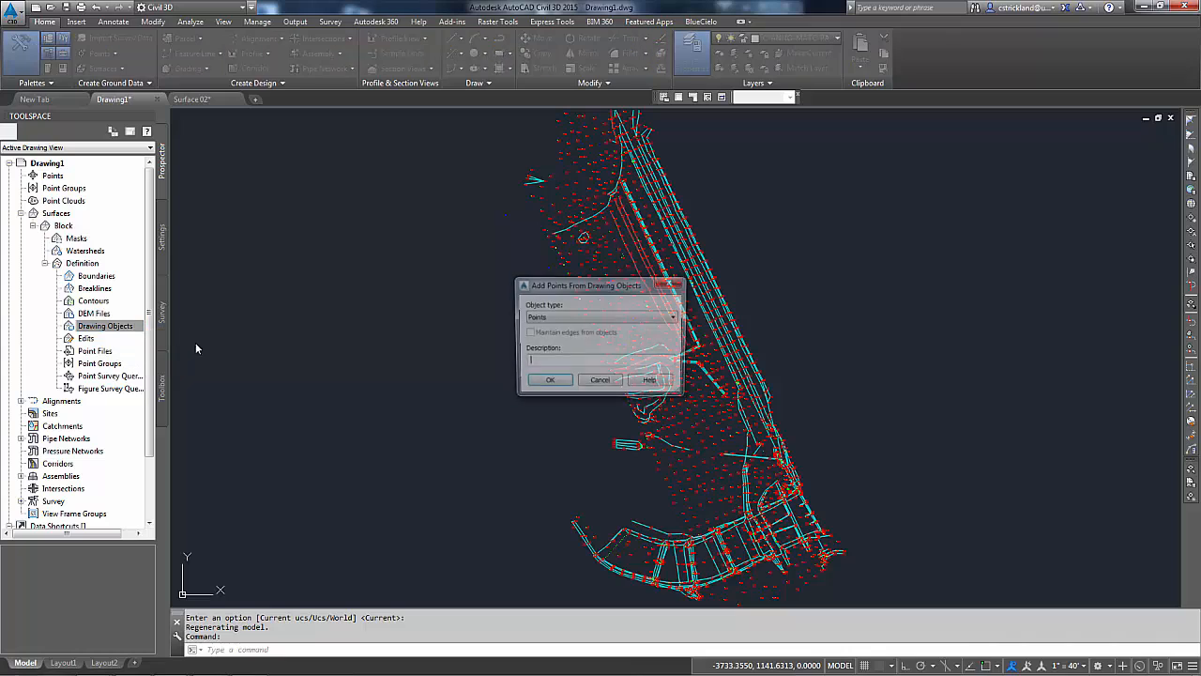
pyautogui.click(584, 317)
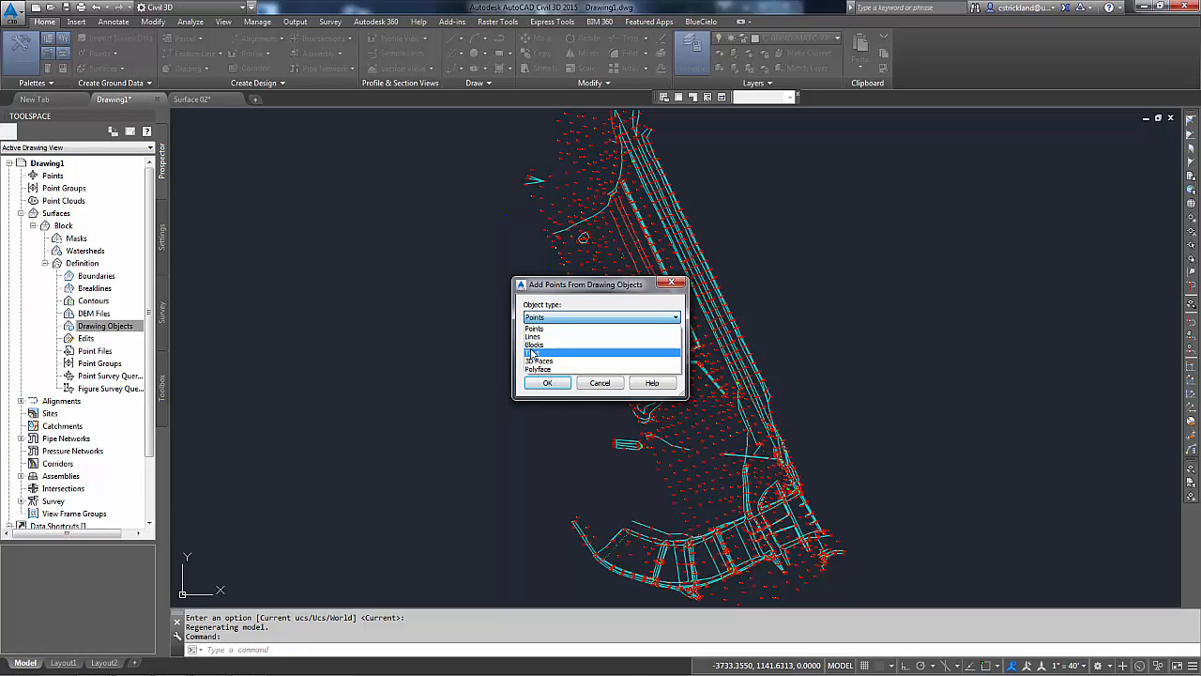
pyautogui.click(537, 345)
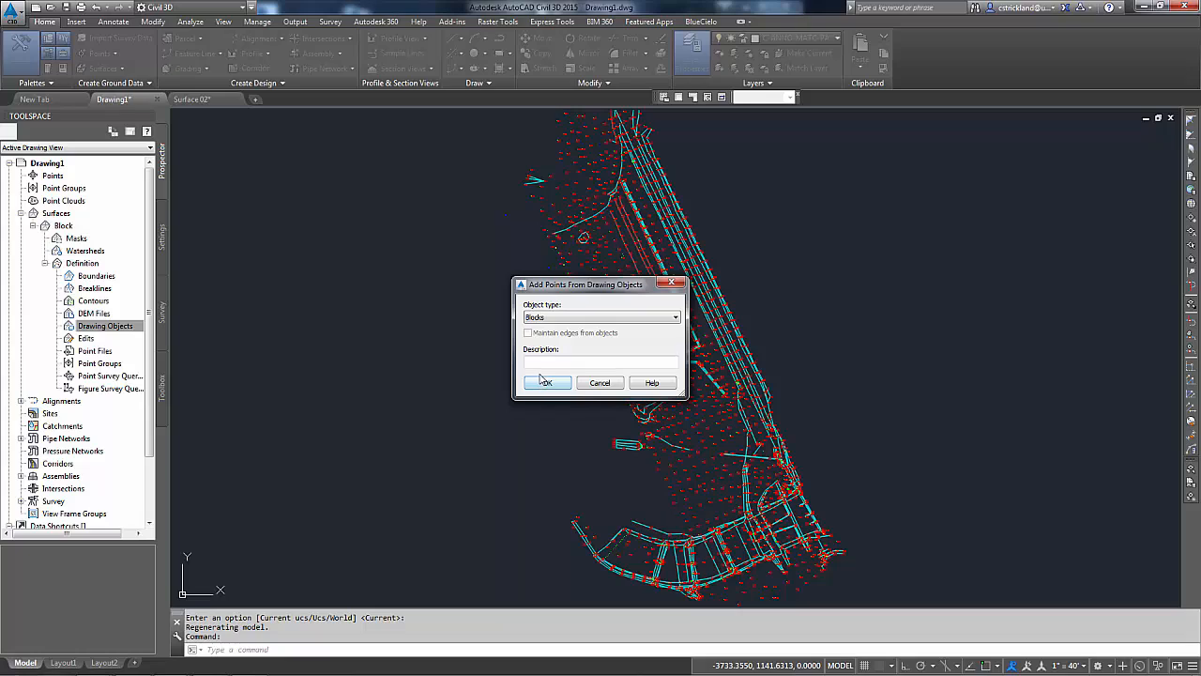
# Step: Describe the added blocks as Little Green Guys and window-select all the survey data to build the surface
pyautogui.click(552, 362)
pyautogui.write('Little Green guys')
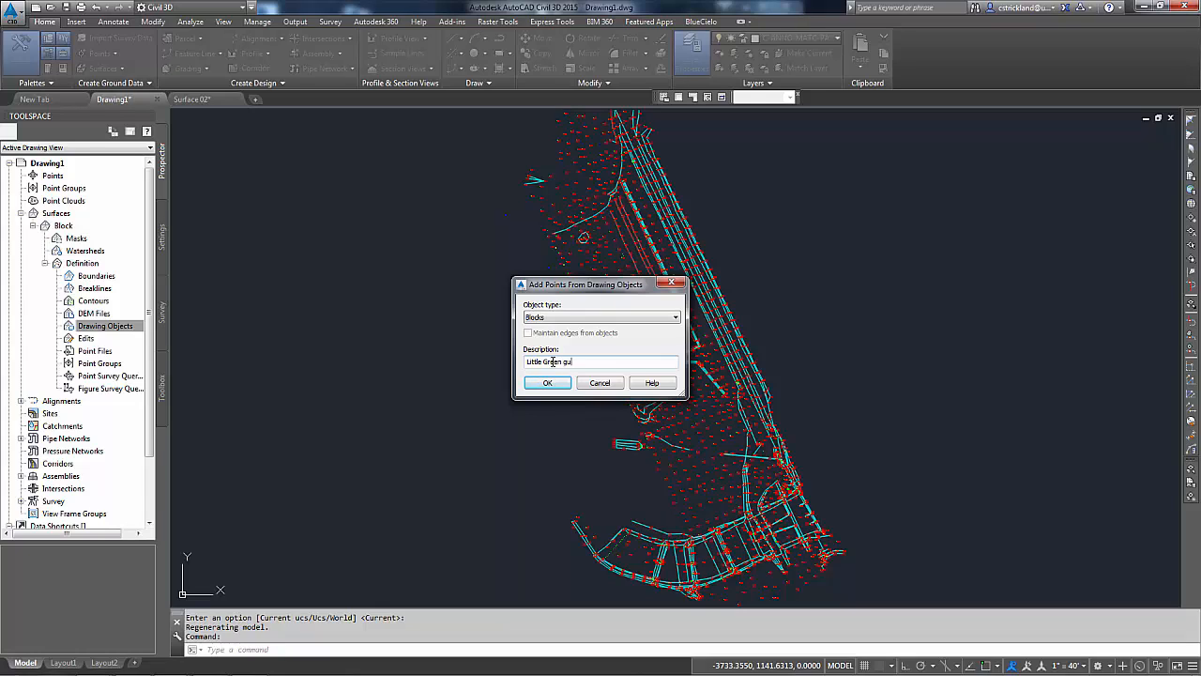
pyautogui.press('BackSpace')
pyautogui.press('BackSpace')
pyautogui.write('Guys')
pyautogui.click(548, 383)
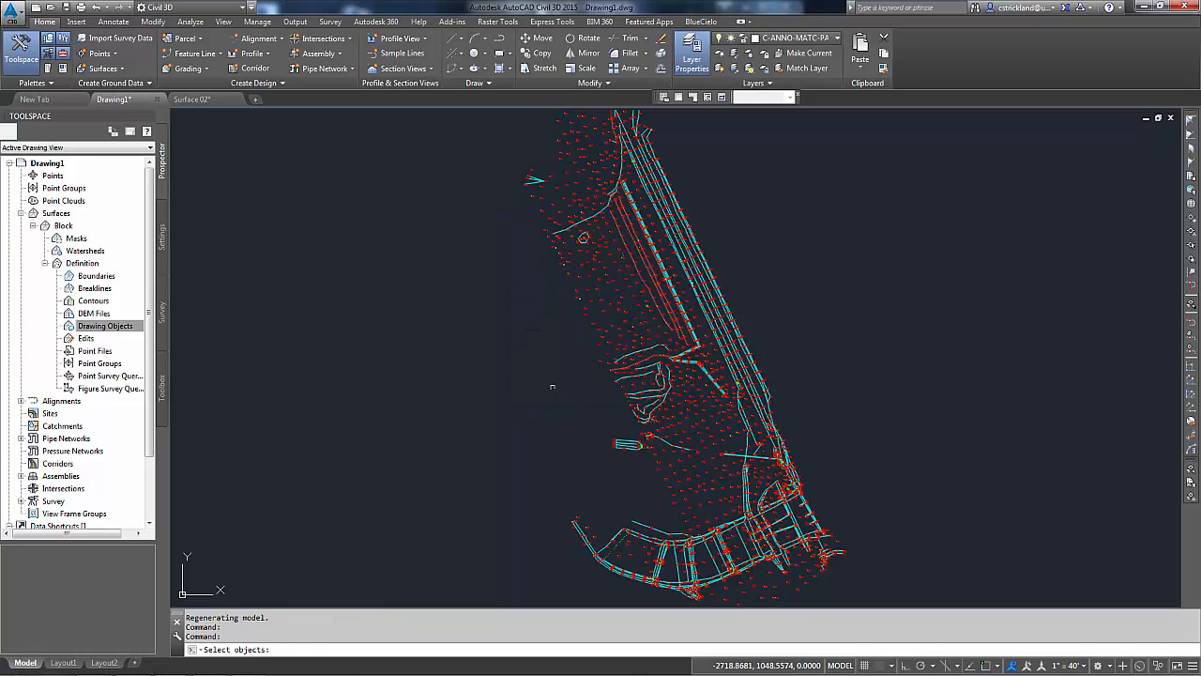
pyautogui.scroll(-2, 563, 386)
pyautogui.click(514, 203)
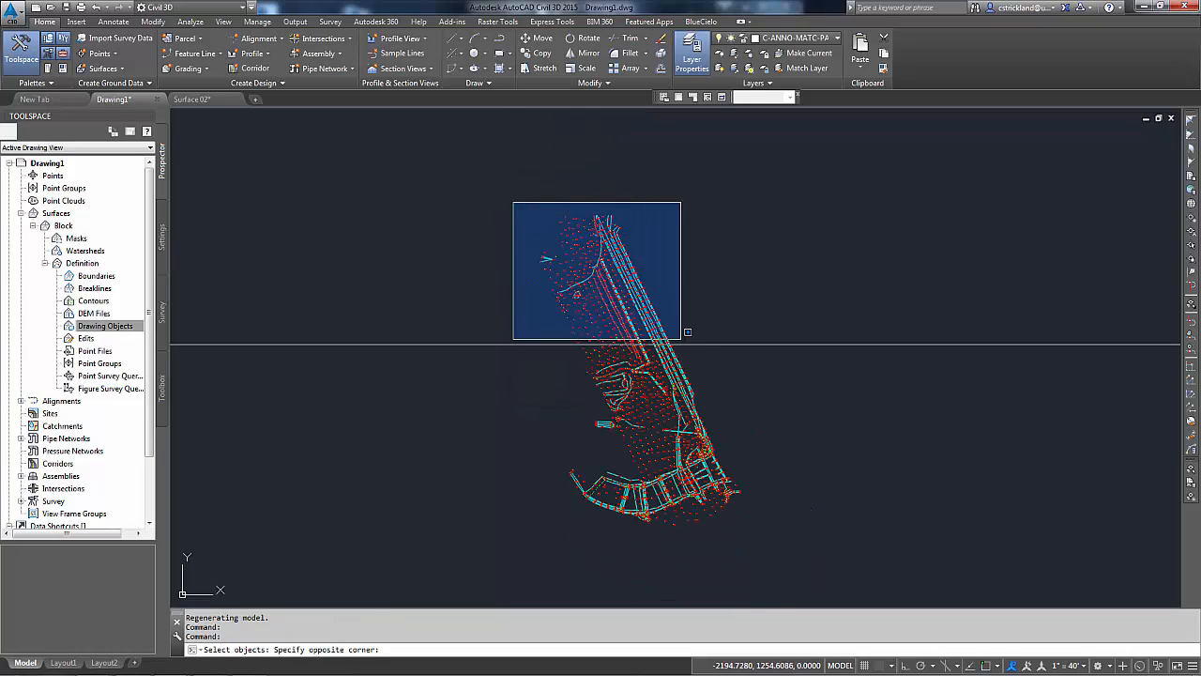
pyautogui.click(760, 536)
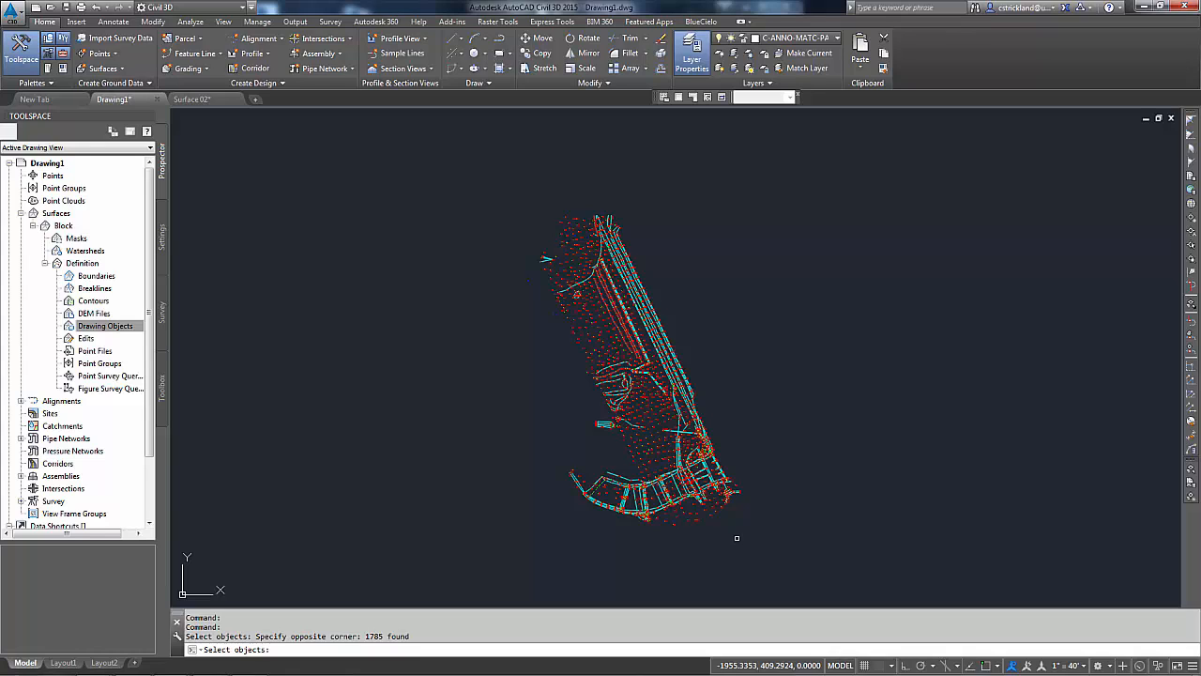
pyautogui.press('Return')
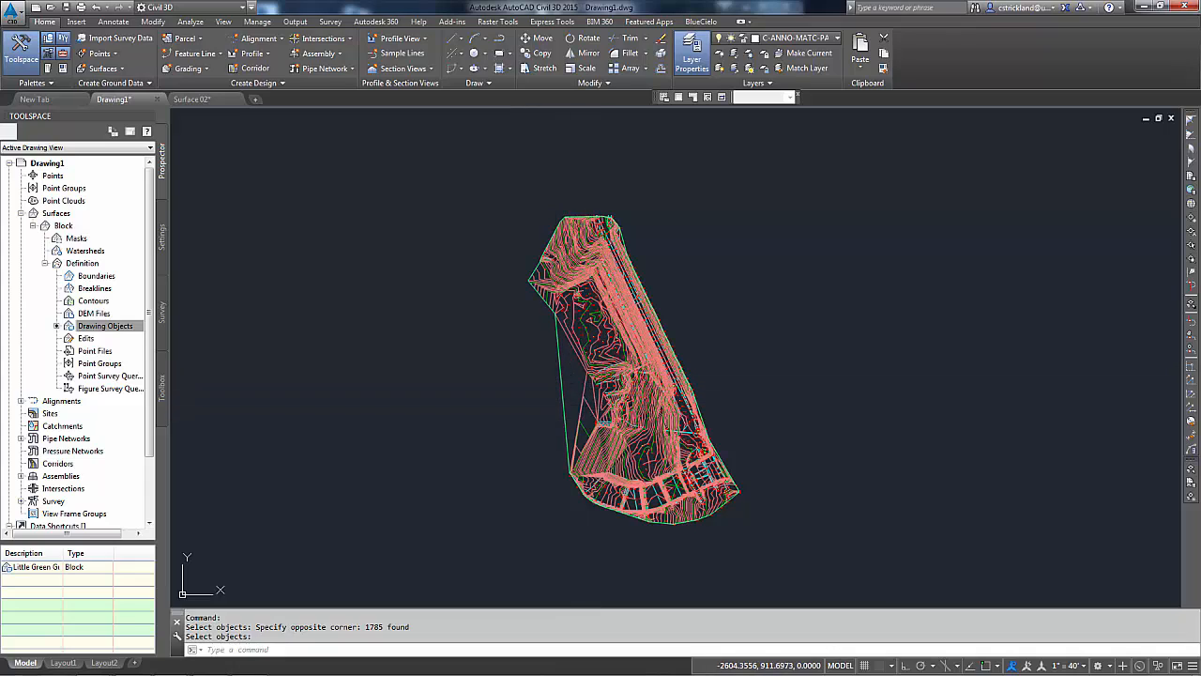
# Step: Zoom in to inspect the contours of the new Block surface
pyautogui.scroll(5, 676, 460)
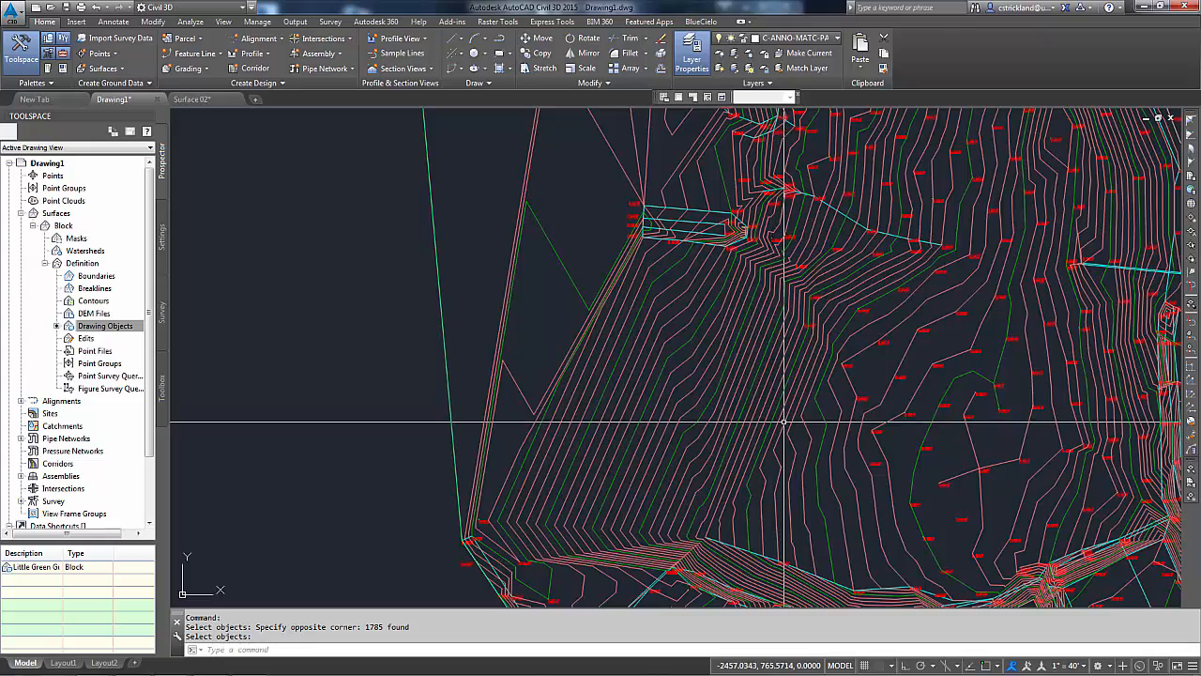
pyautogui.scroll(-4, 770, 420)
pyautogui.scroll(-3, 718, 412)
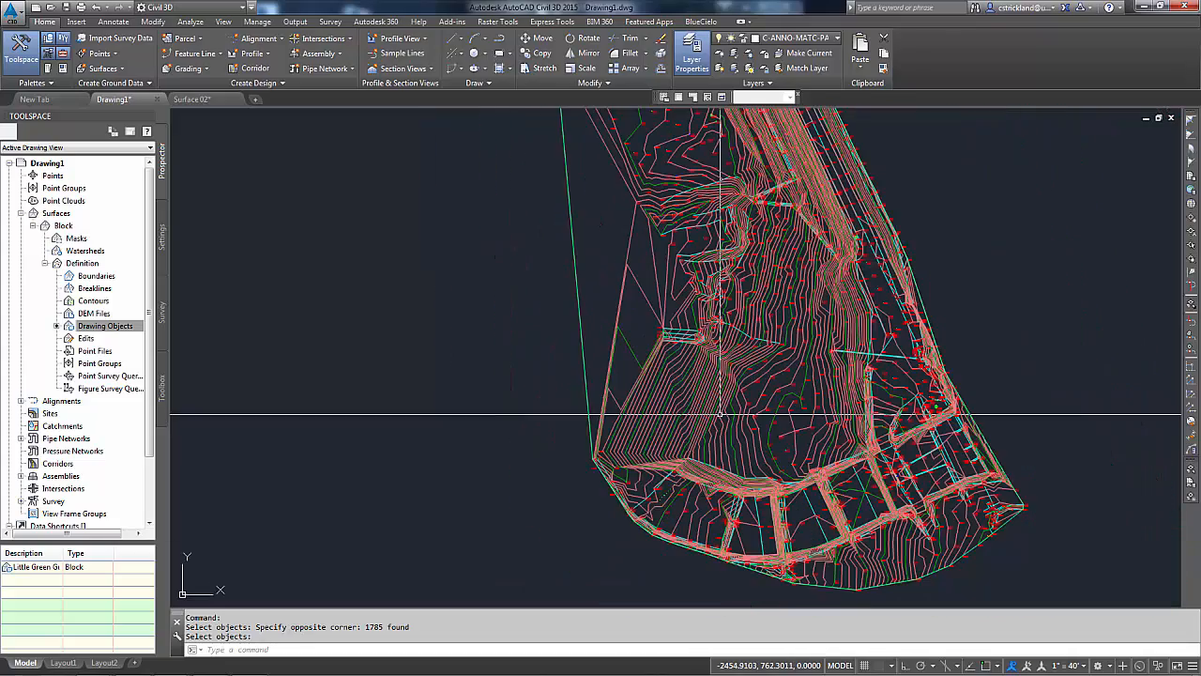
pyautogui.middleClick(732, 458)
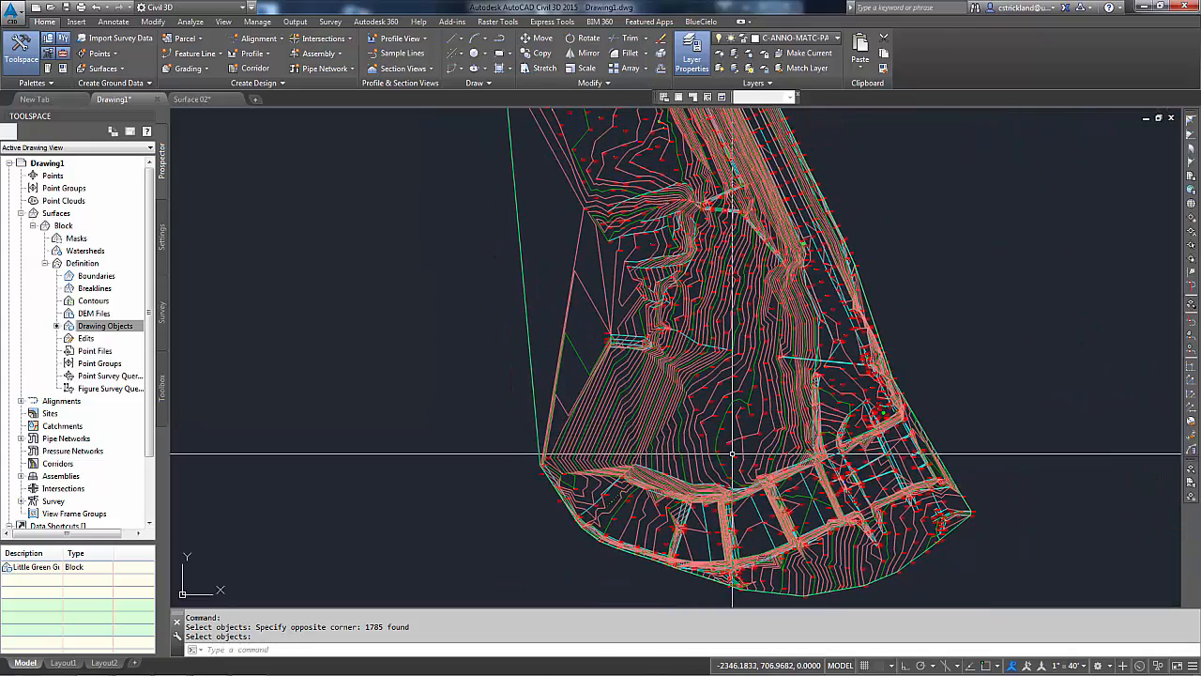